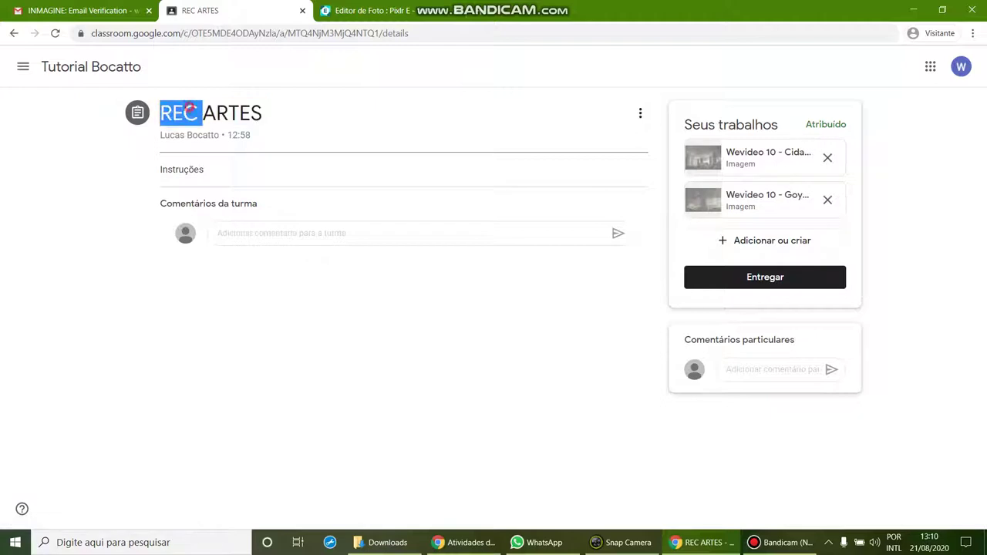
# - Preview the assignment attachment Wevideo 10 - Cidade.jpg and try to save the image to Downloads
pyautogui.tripleClick(235, 113)
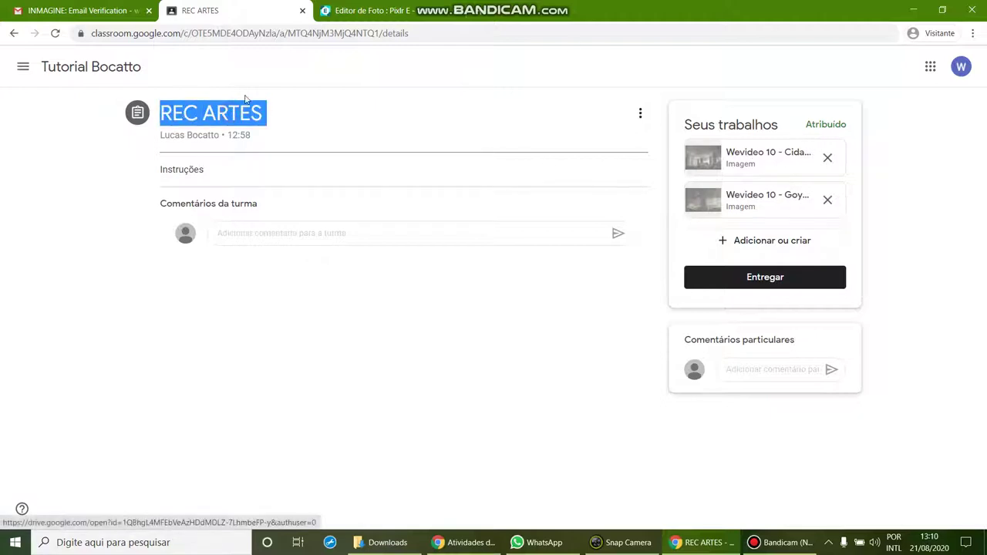
pyautogui.click(744, 168)
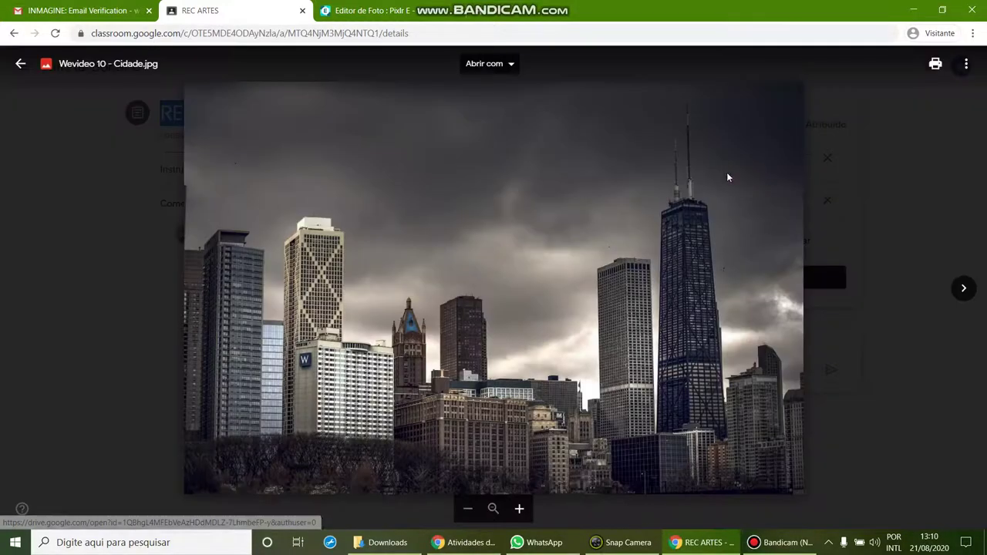
pyautogui.rightClick(508, 259)
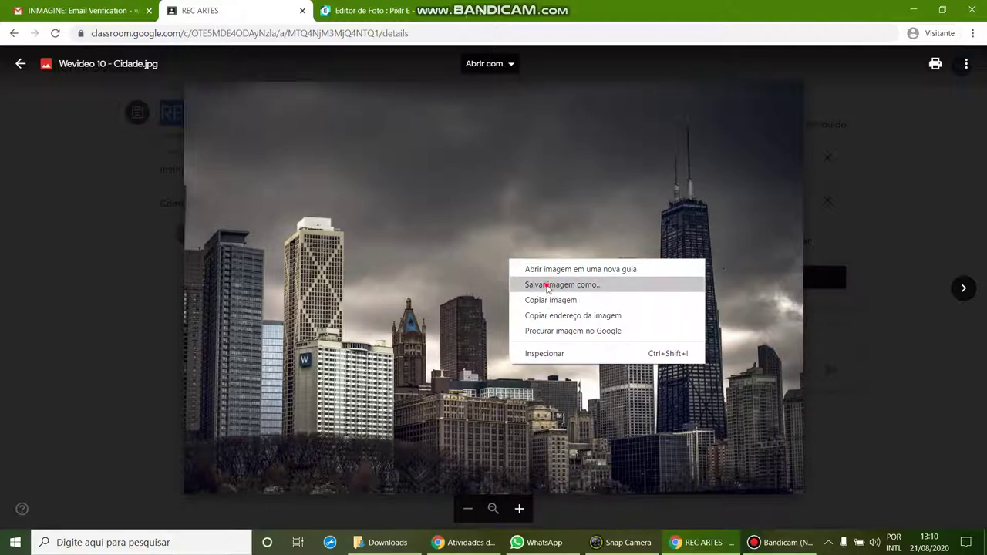
pyautogui.click(534, 285)
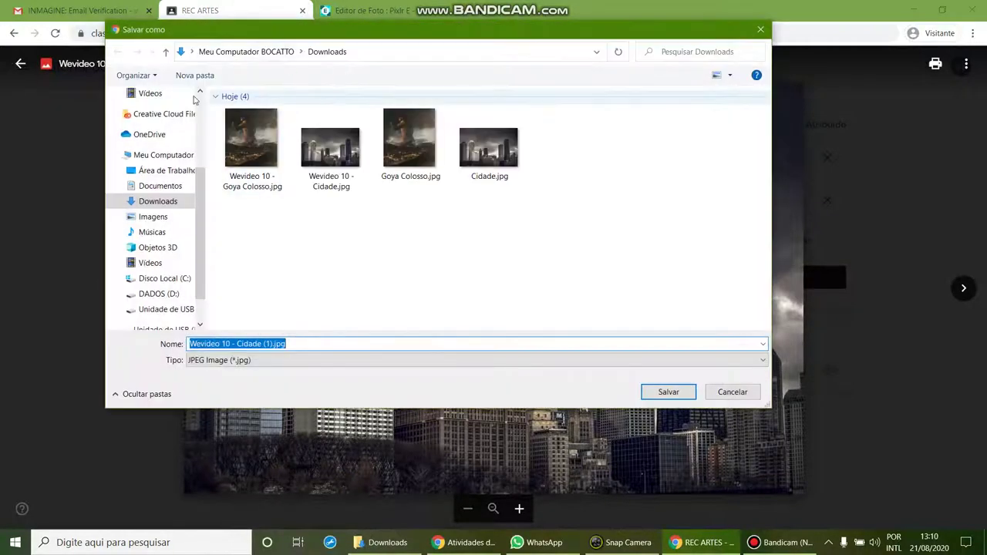
pyautogui.click(722, 391)
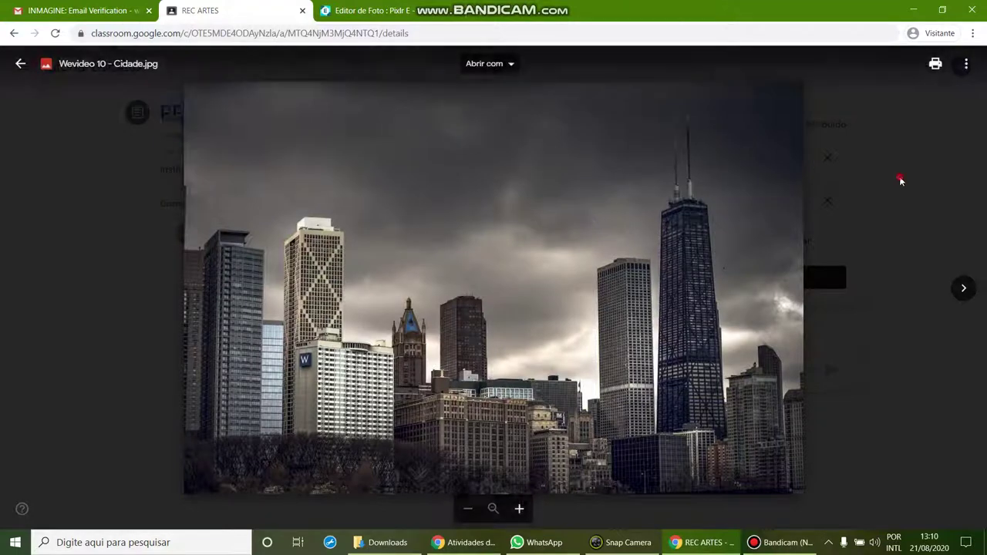
pyautogui.click(899, 178)
# - Switch to the Pixlr E editor page and shorten its address to load the pixlr.com home page
pyautogui.click(378, 9)
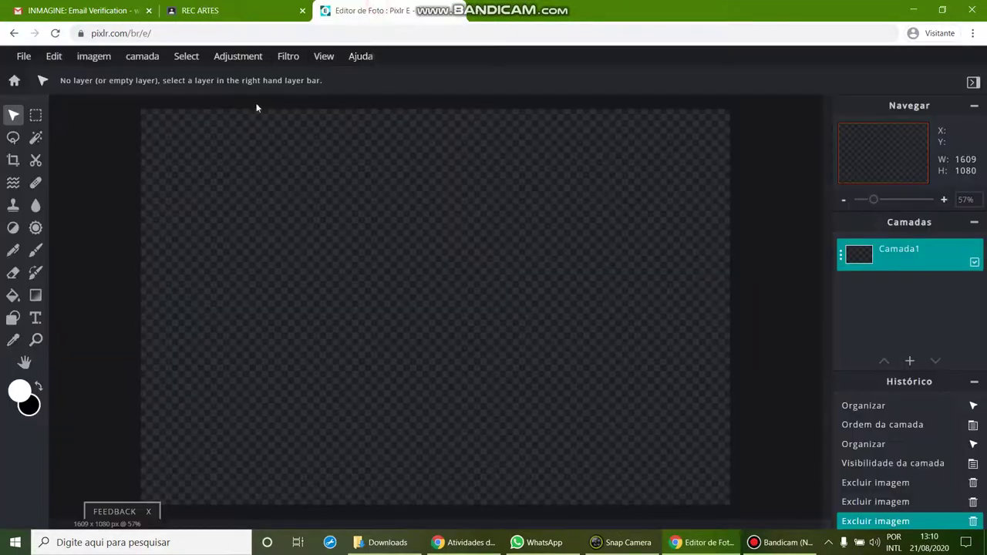
pyautogui.click(23, 57)
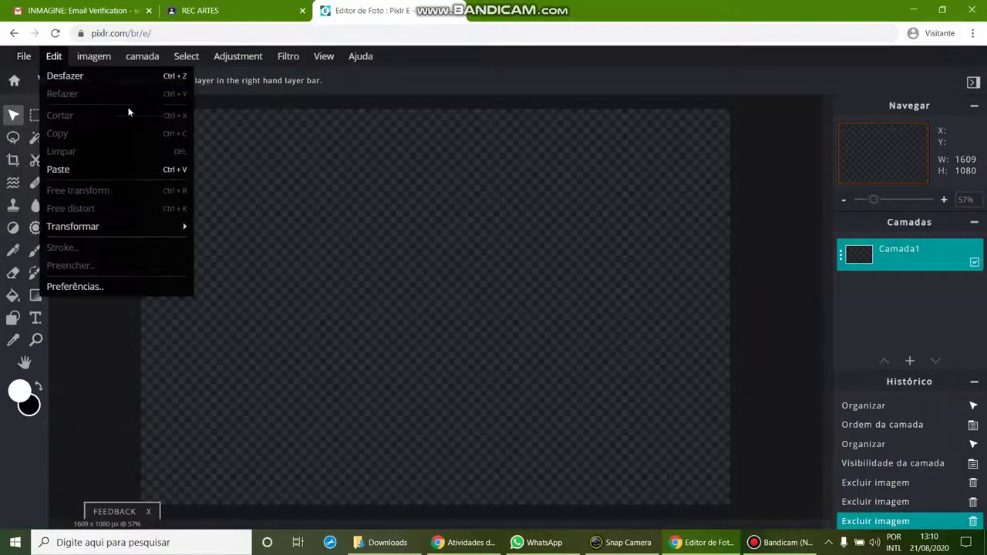
pyautogui.click(146, 33)
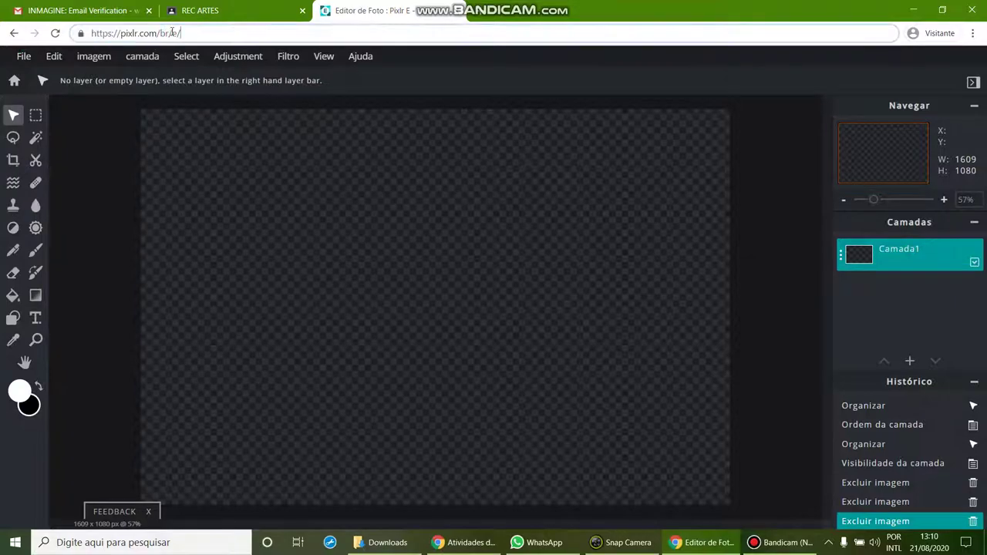
pyautogui.click(182, 33)
pyautogui.press('BackSpace')
pyautogui.press('BackSpace')
pyautogui.press('BackSpace')
pyautogui.press('BackSpace')
pyautogui.press('BackSpace')
pyautogui.press('Return')
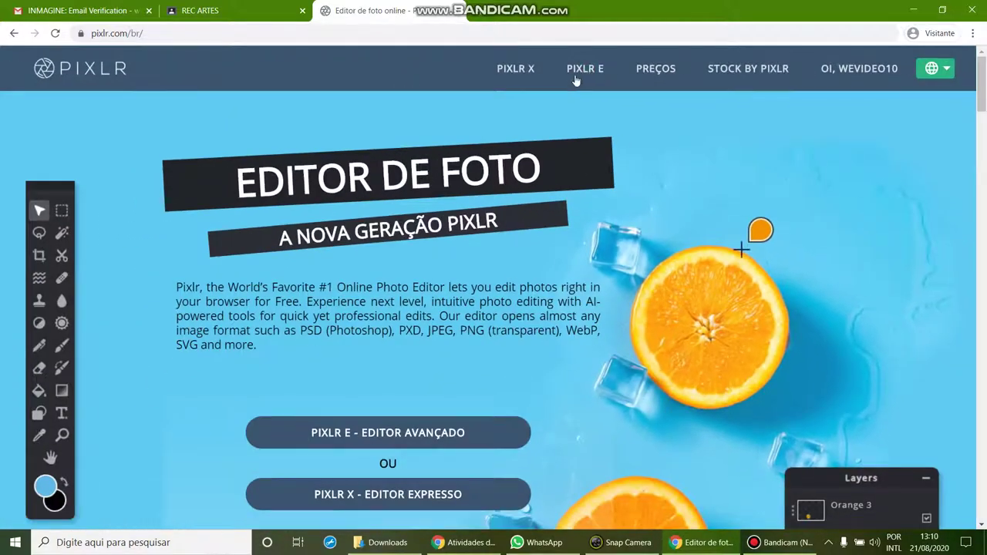
# - Launch Pixlr E and open the image Wevideo 10 - Cidade.jpg from the Downloads folder
pyautogui.click(586, 74)
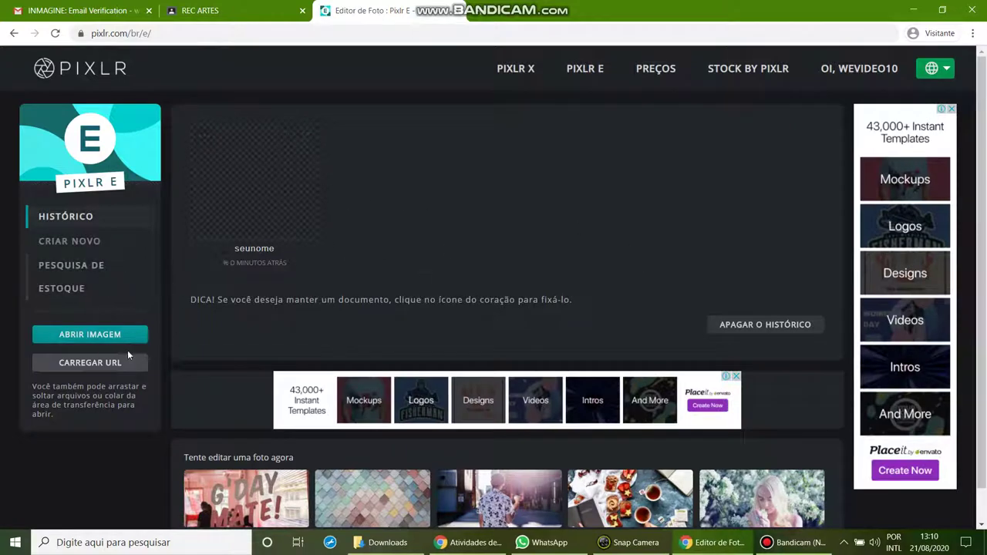
pyautogui.click(86, 337)
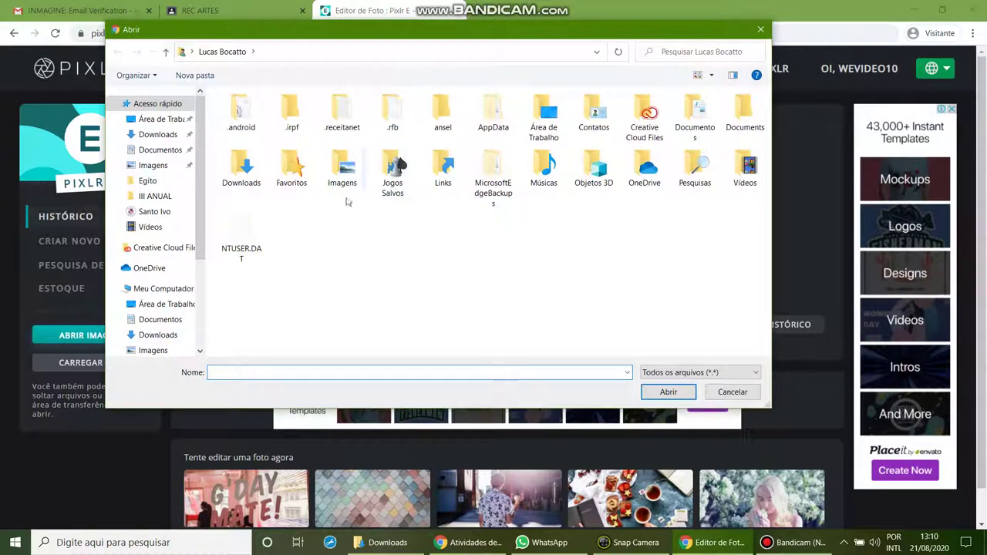
pyautogui.click(163, 134)
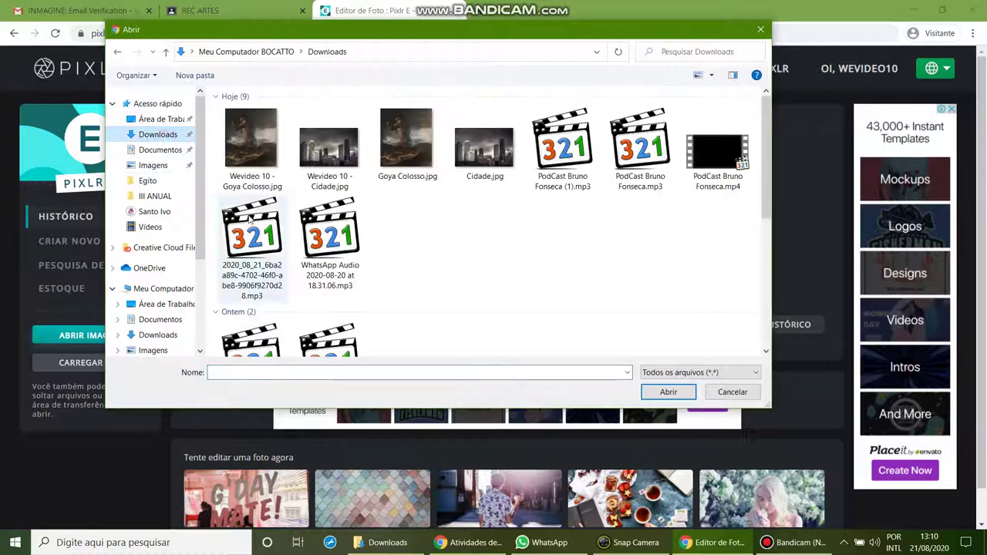
pyautogui.click(324, 154)
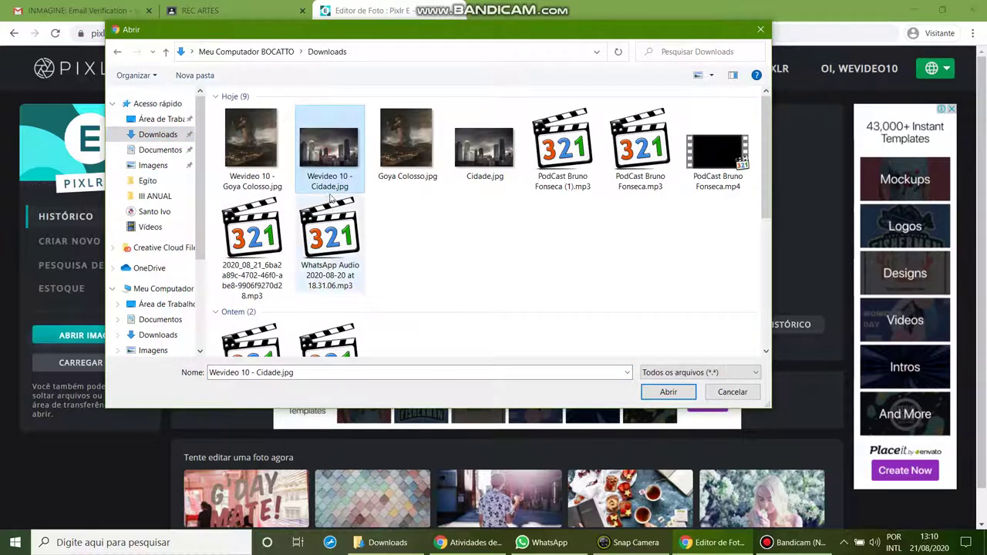
pyautogui.click(668, 392)
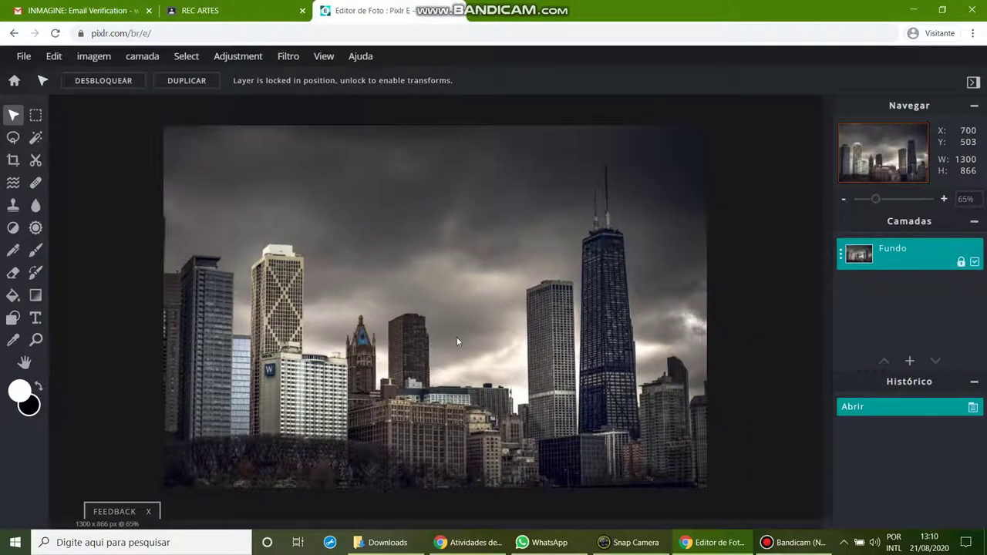
# - Unlock the Fundo layer and test moving it on the canvas, returning it to position 0, 0
pyautogui.click(961, 262)
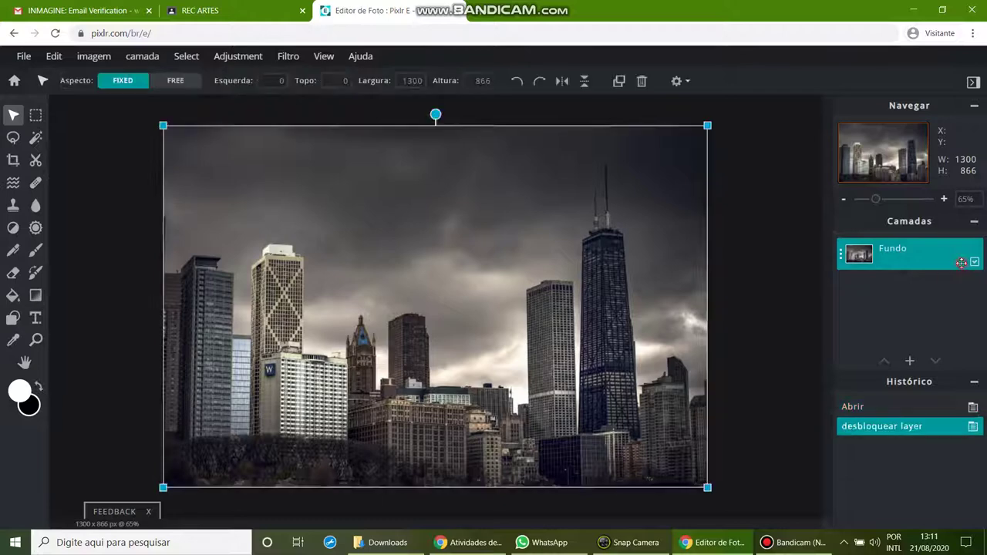
pyautogui.moveTo(472, 202)
pyautogui.mouseDown()
pyautogui.moveTo(433, 286)
pyautogui.moveTo(440, 203)
pyautogui.moveTo(473, 205)
pyautogui.mouseUp()
pyautogui.moveTo(225, 178); pyautogui.dragTo(707, 317)
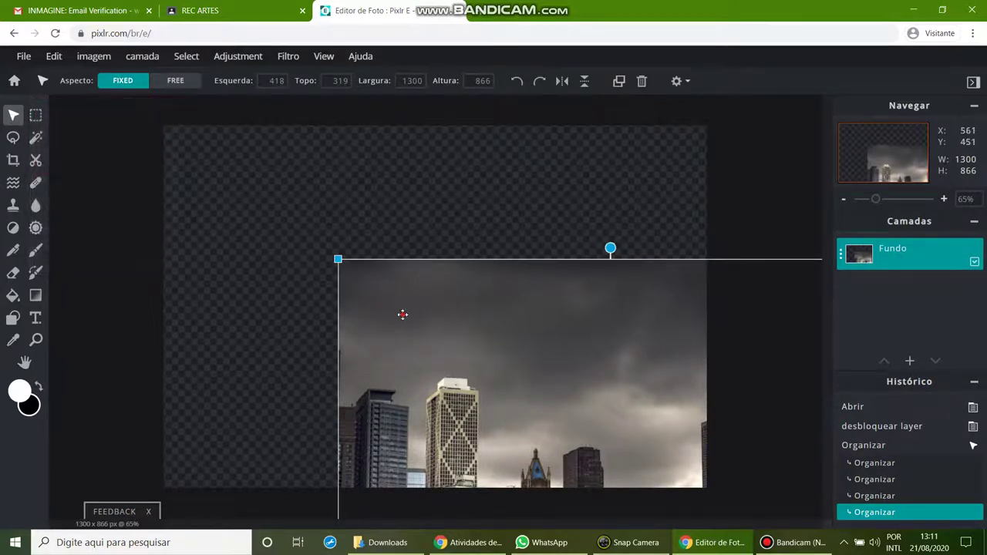
pyautogui.moveTo(404, 313); pyautogui.dragTo(224, 182)
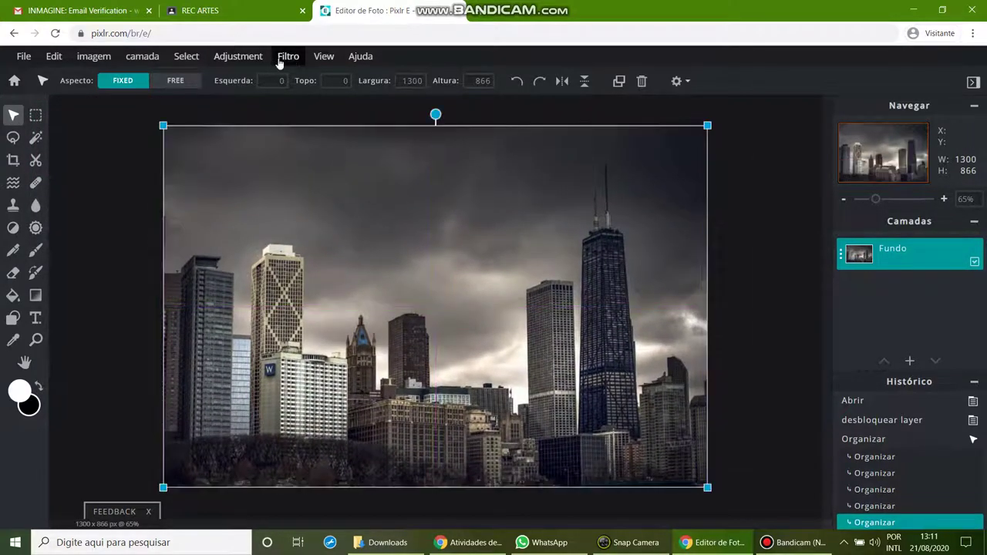
# - Review the editor's keyboard shortcuts list and close it
pyautogui.click(354, 63)
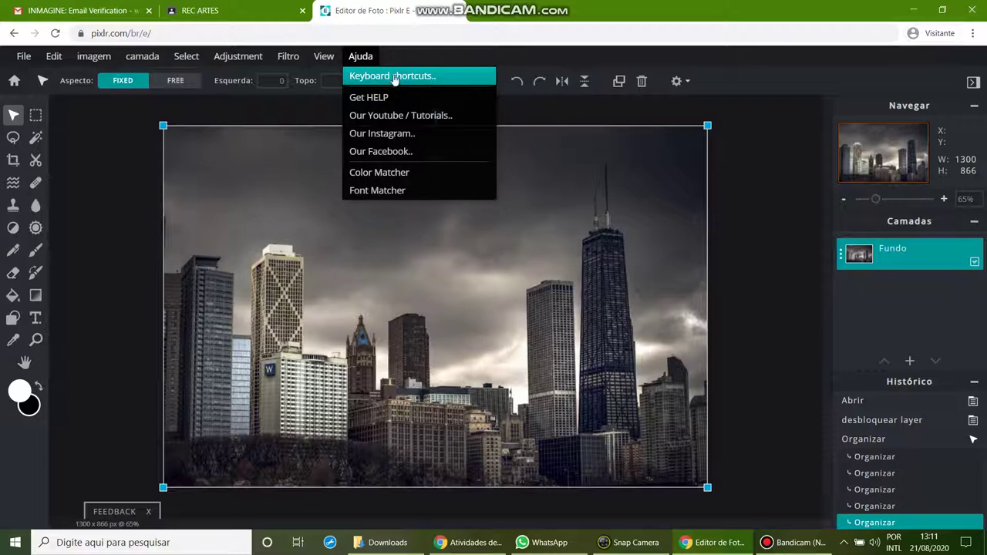
pyautogui.click(364, 77)
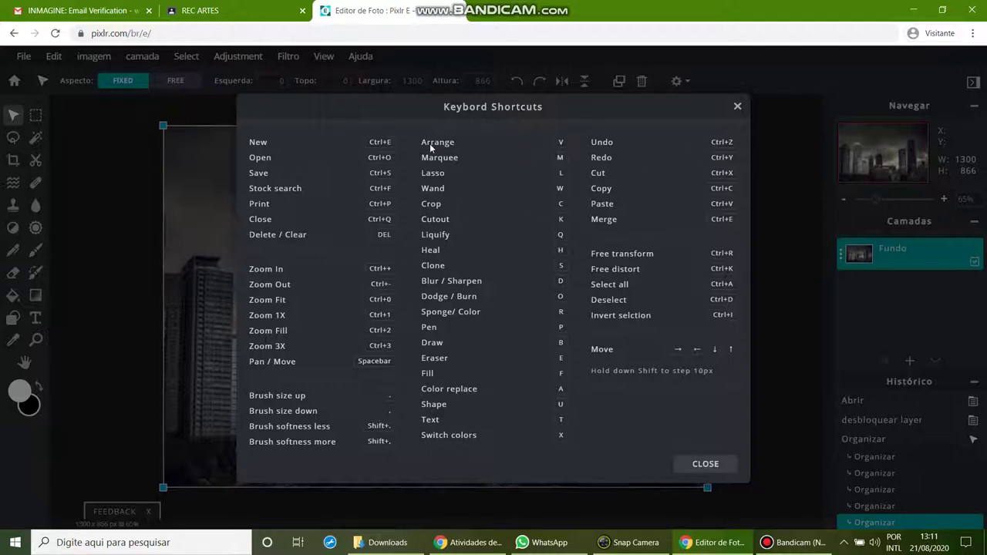
pyautogui.click(737, 108)
pyautogui.moveTo(406, 200)
pyautogui.mouseDown()
pyautogui.moveTo(424, 218)
pyautogui.moveTo(407, 199)
pyautogui.mouseUp()
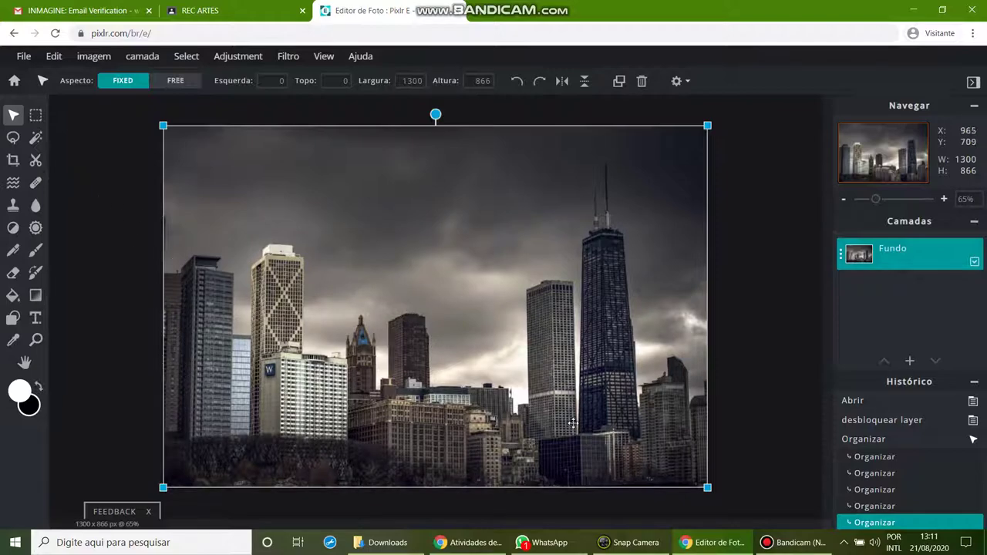
# - Outline the dark middle tower, the tall grey tower and the low buildings between them with a closed polygonal Lasso selection
pyautogui.scroll(5, 692, 435)
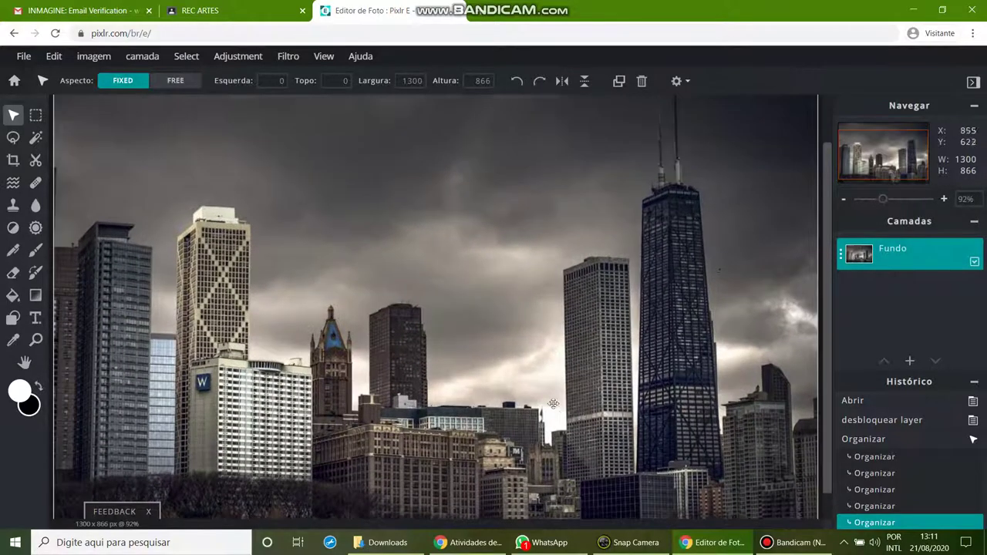
pyautogui.scroll(1, 558, 403)
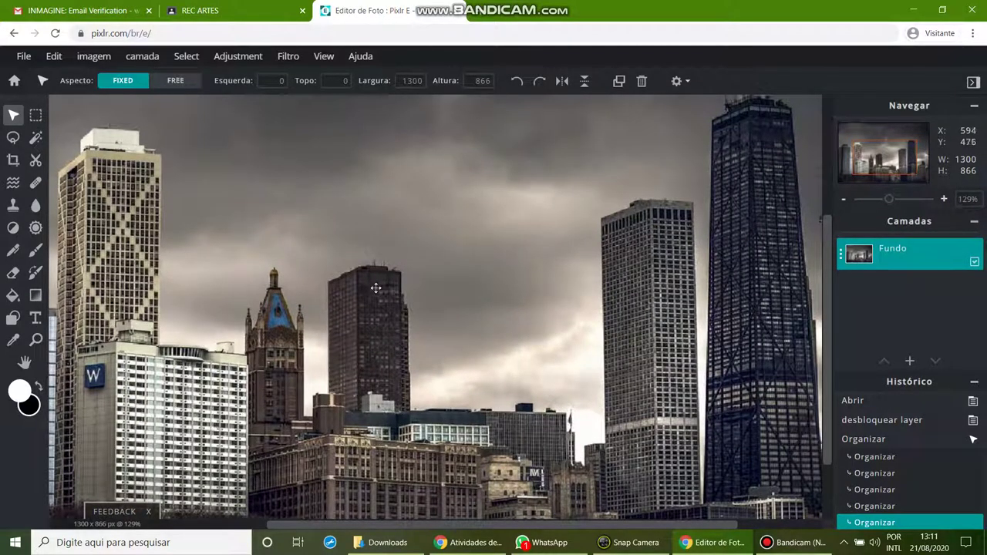
pyautogui.scroll(-1, 375, 288)
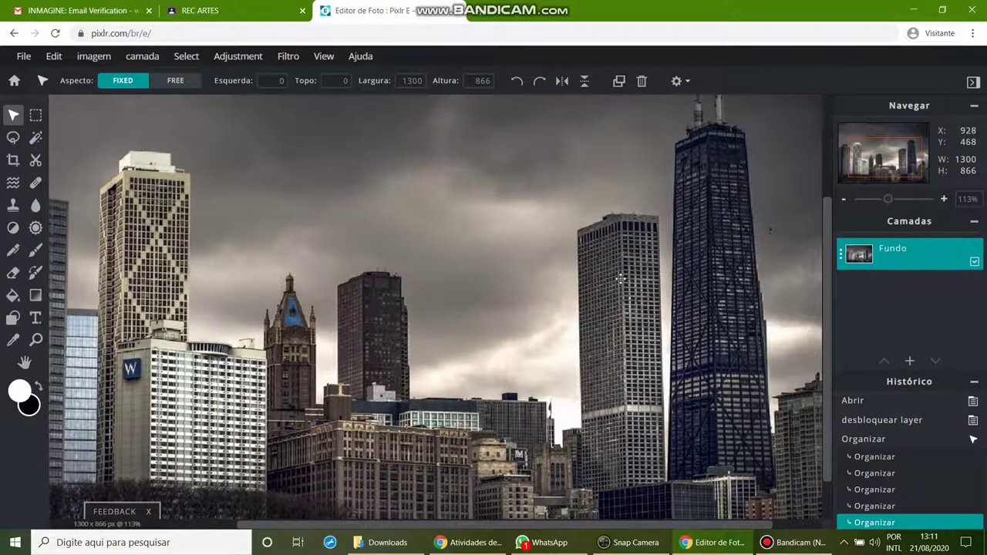
pyautogui.click(13, 138)
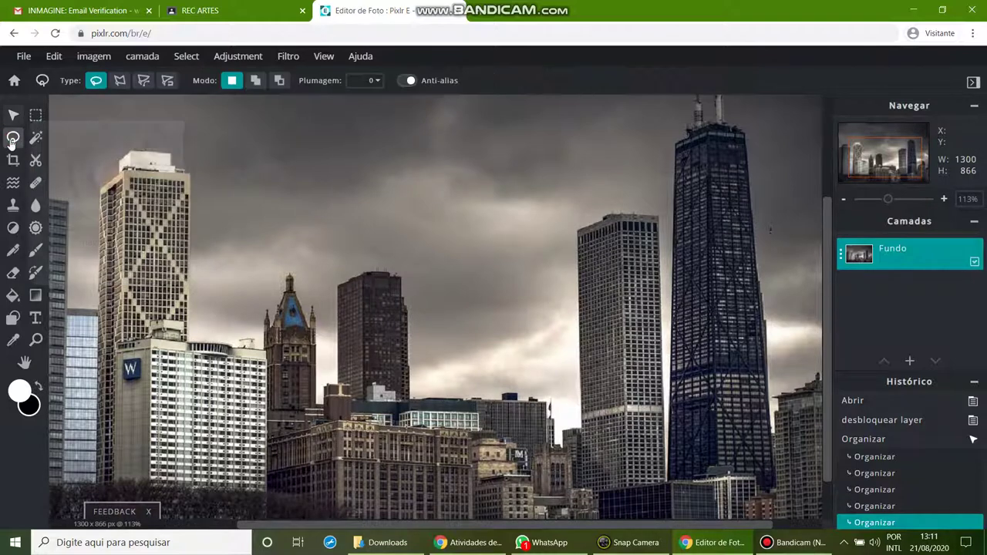
pyautogui.click(120, 82)
pyautogui.scroll(3, 434, 348)
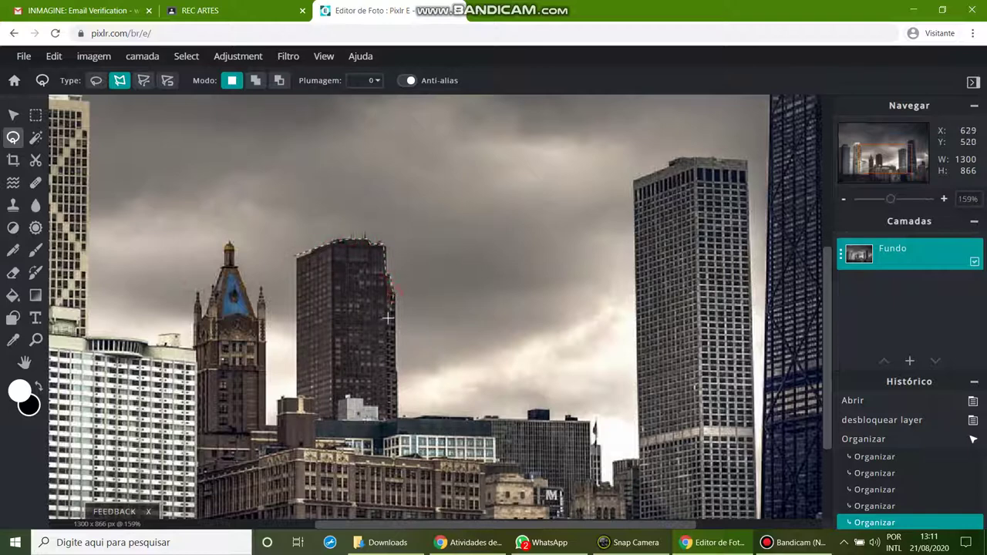
pyautogui.click(394, 416)
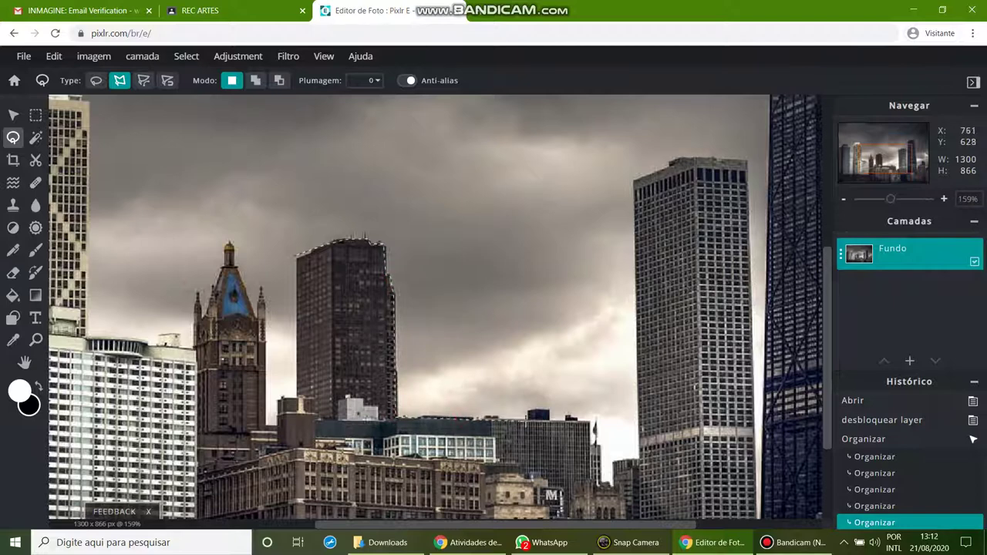
pyautogui.click(530, 408)
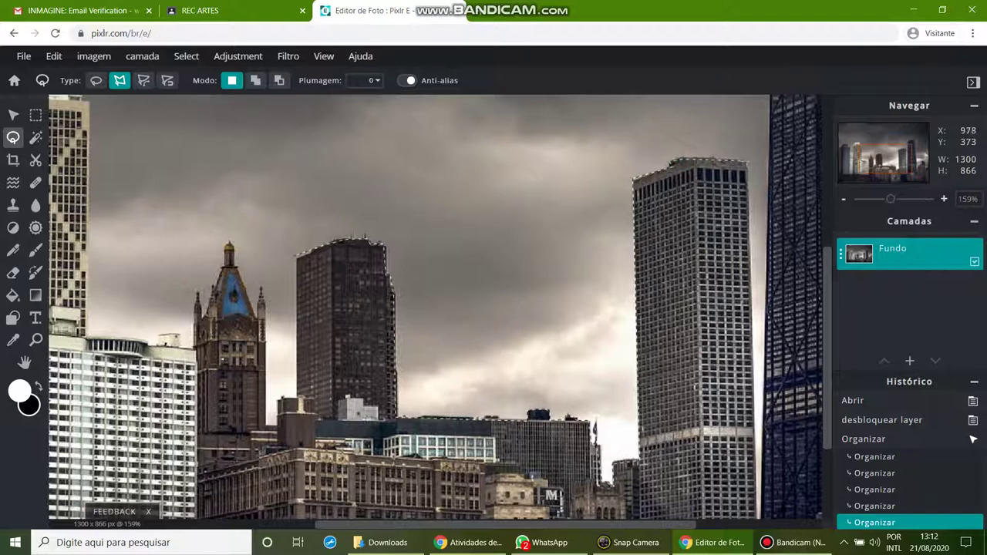
pyautogui.click(758, 505)
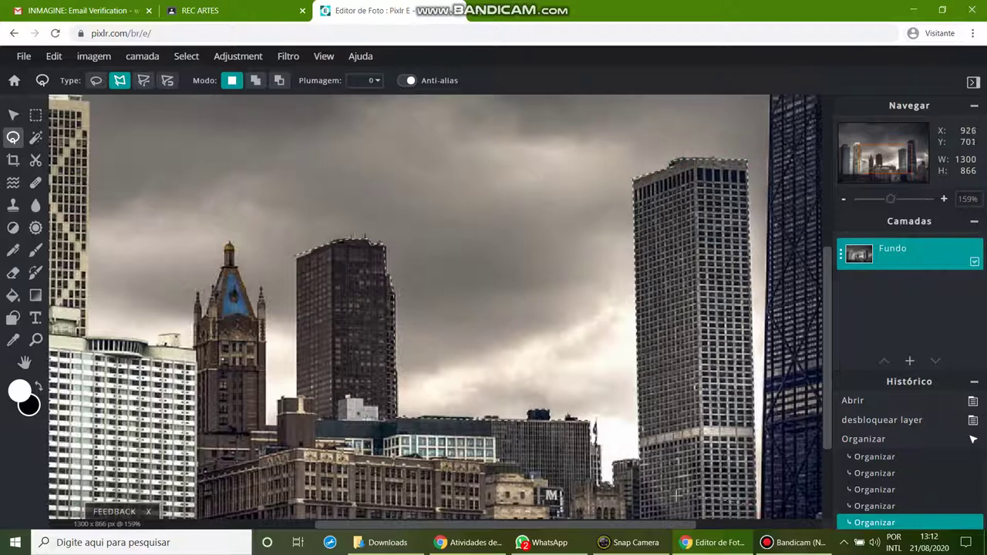
pyautogui.click(310, 490)
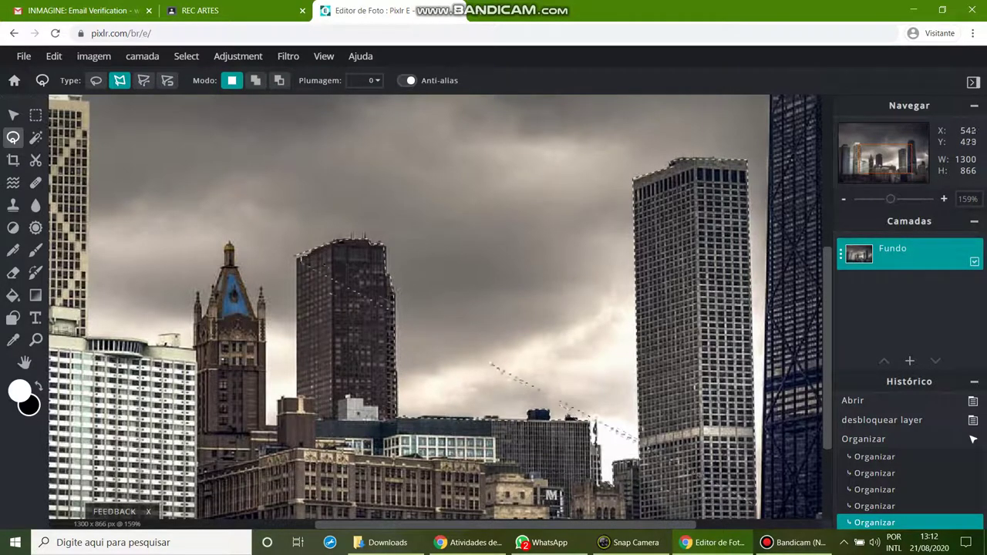
pyautogui.click(298, 255)
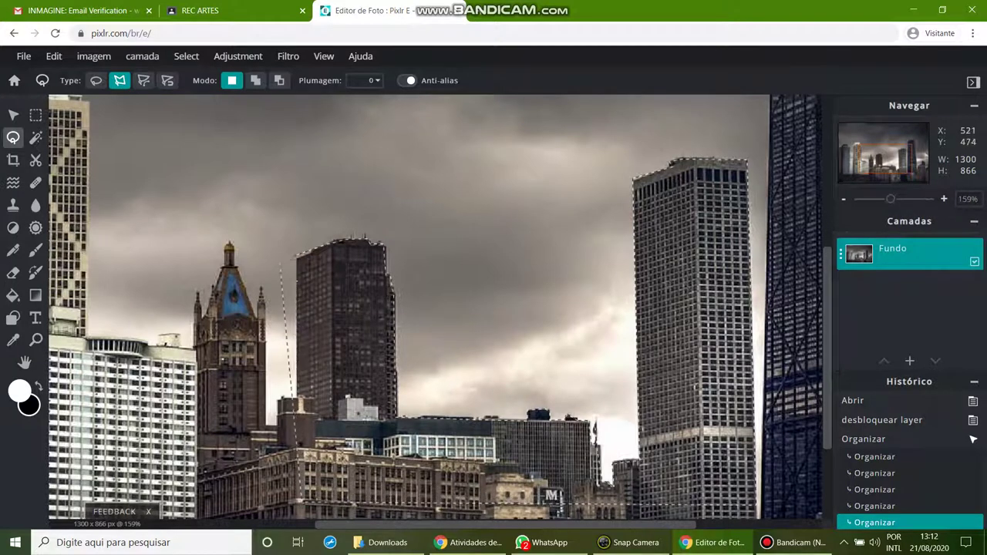
pyautogui.click(296, 255)
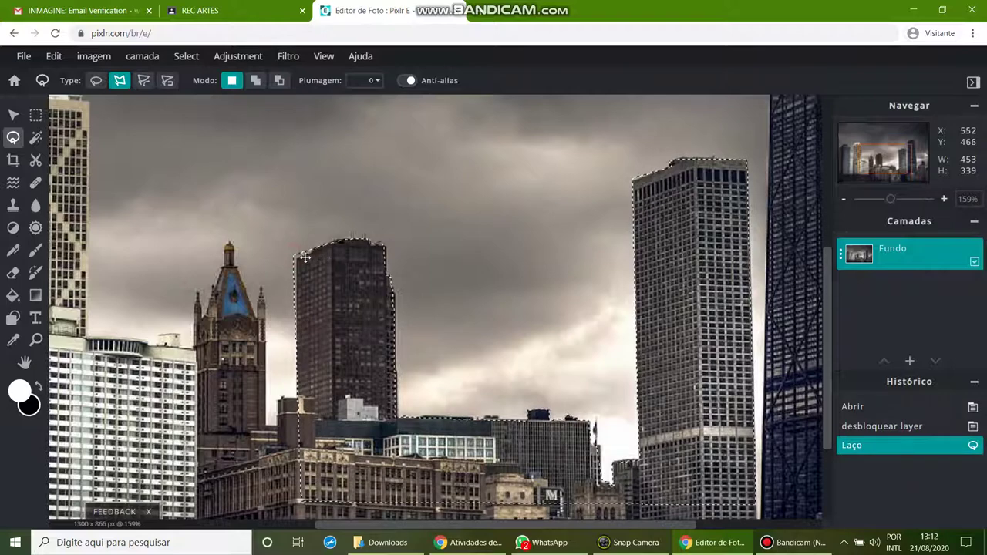
# - Copy the selected buildings, deselect, and paste them as a new layer ready to move with the Arrange tool
pyautogui.scroll(-3, 674, 318)
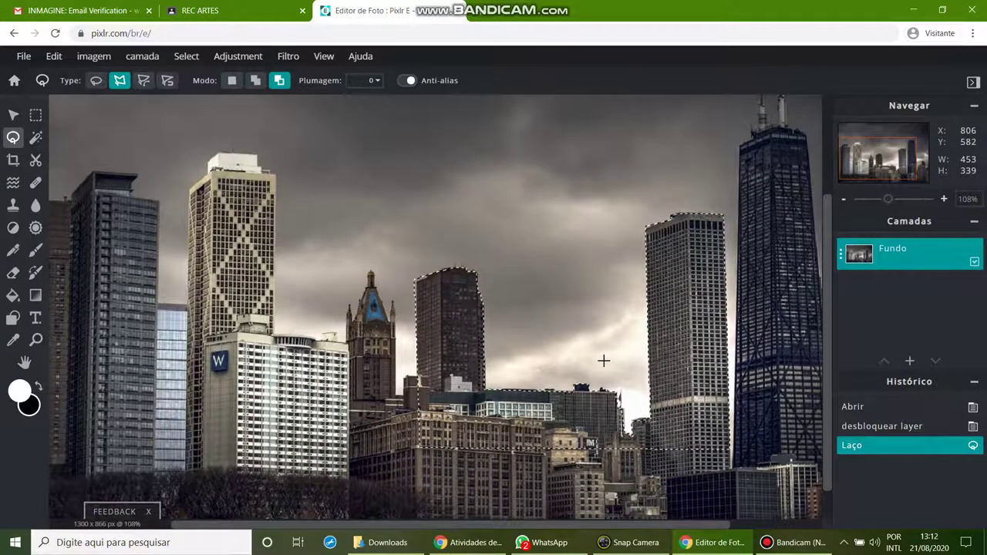
pyautogui.hotkey('ctrl', 'c')
pyautogui.hotkey('ctrl', 'd')
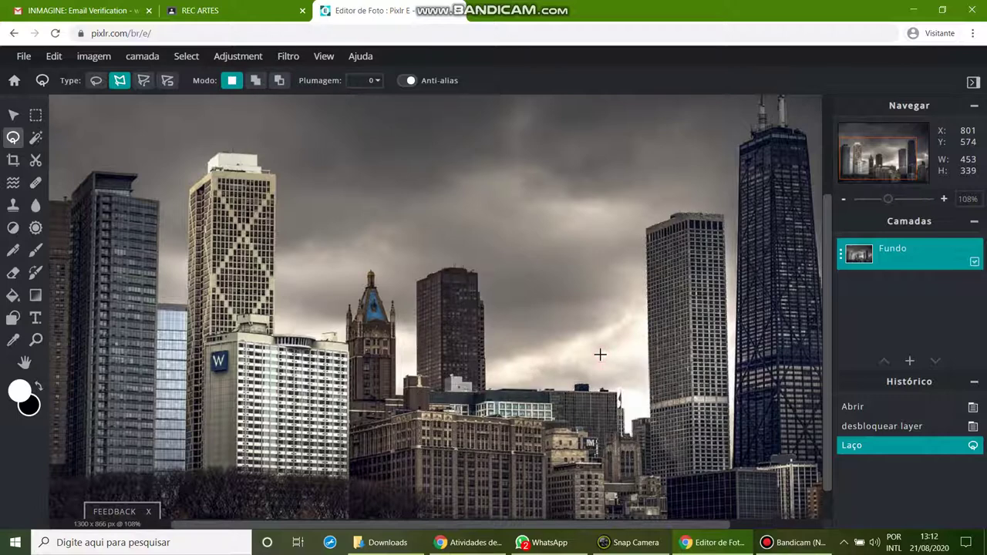
pyautogui.hotkey('ctrl', 'v')
pyautogui.click(600, 355)
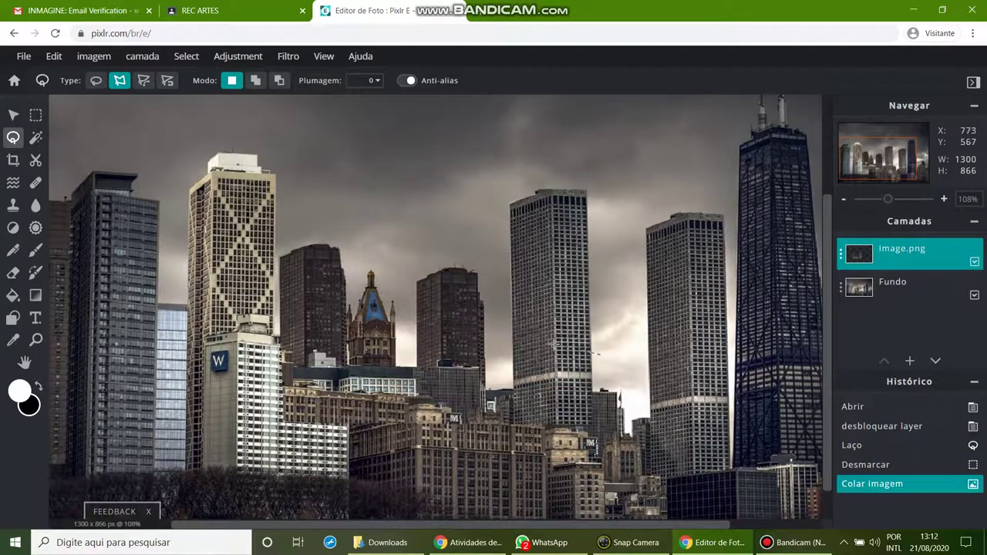
pyautogui.click(13, 116)
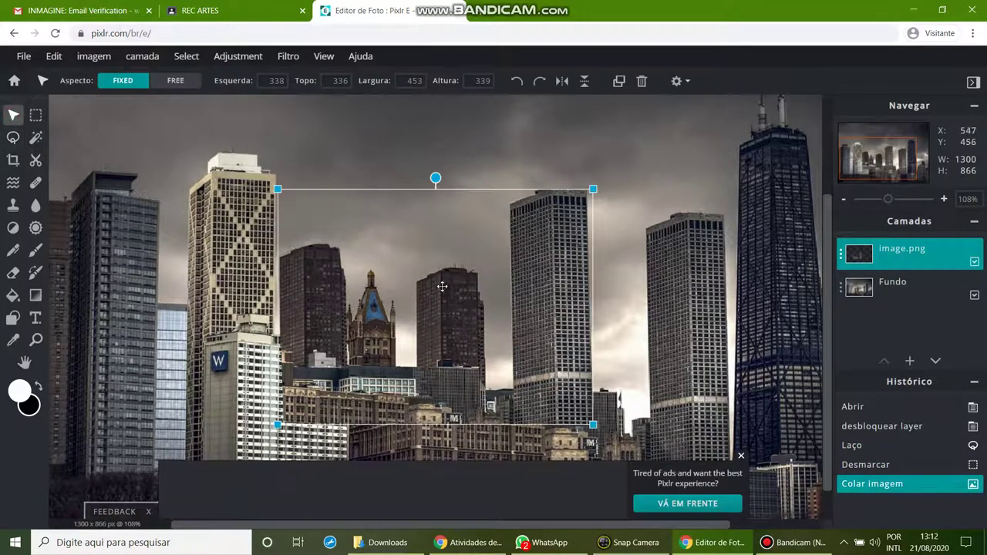
# - Move the pasted buildings to position 550, 360 over the originals and toggle the Fundo and pasted layers off and on to compare
pyautogui.moveTo(520, 304); pyautogui.dragTo(617, 308)
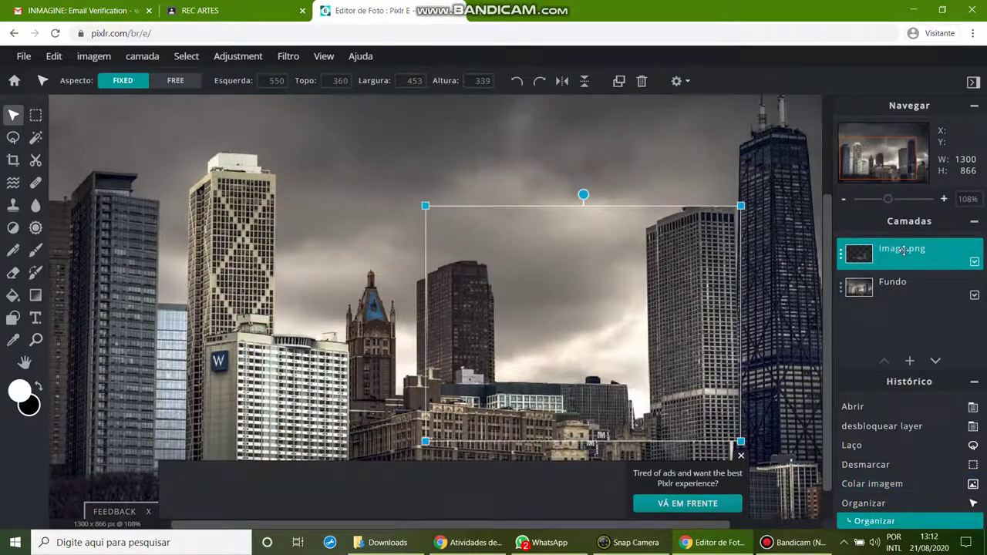
pyautogui.click(975, 296)
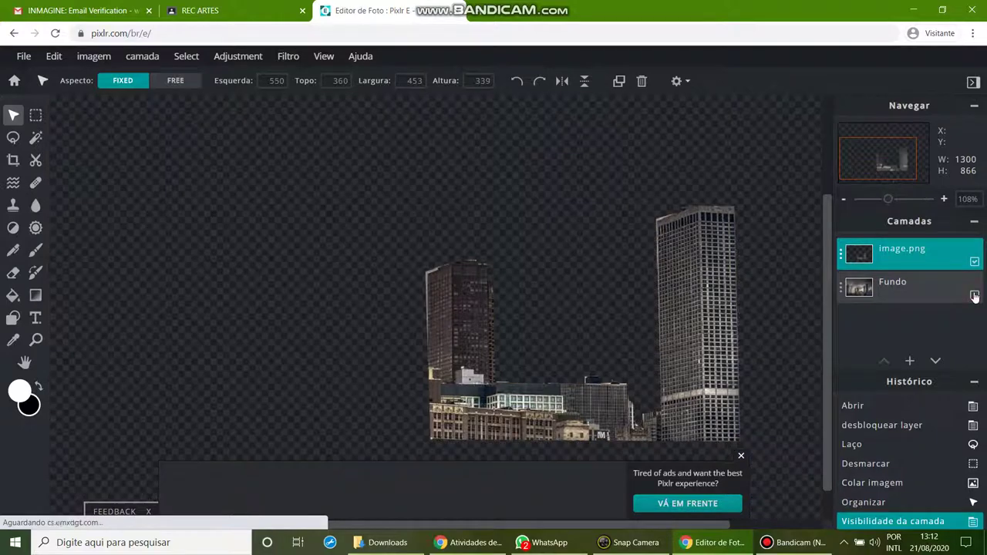
pyautogui.click(975, 295)
pyautogui.click(975, 263)
pyautogui.click(975, 263)
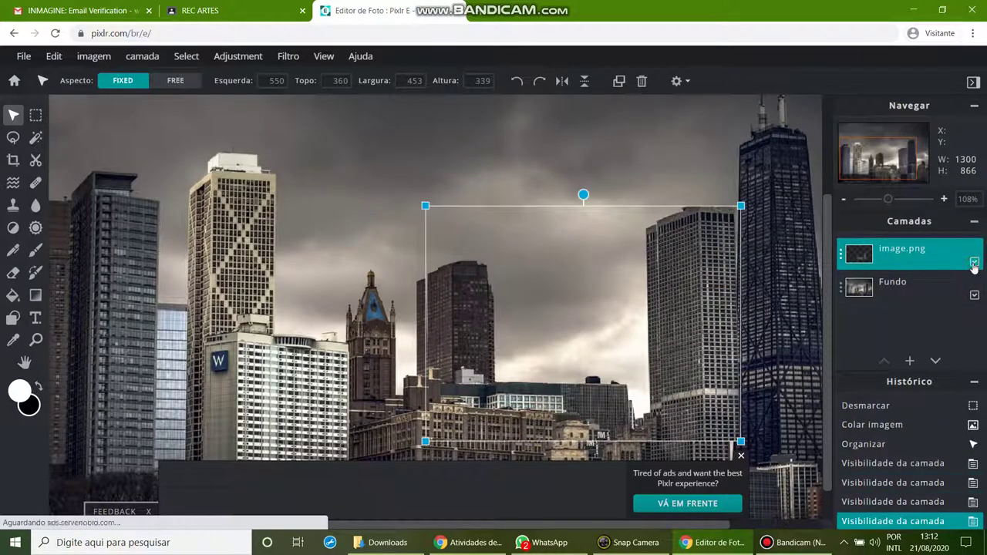
# - Rename the pasted buildings layer as PREDIOSpng
pyautogui.click(885, 250)
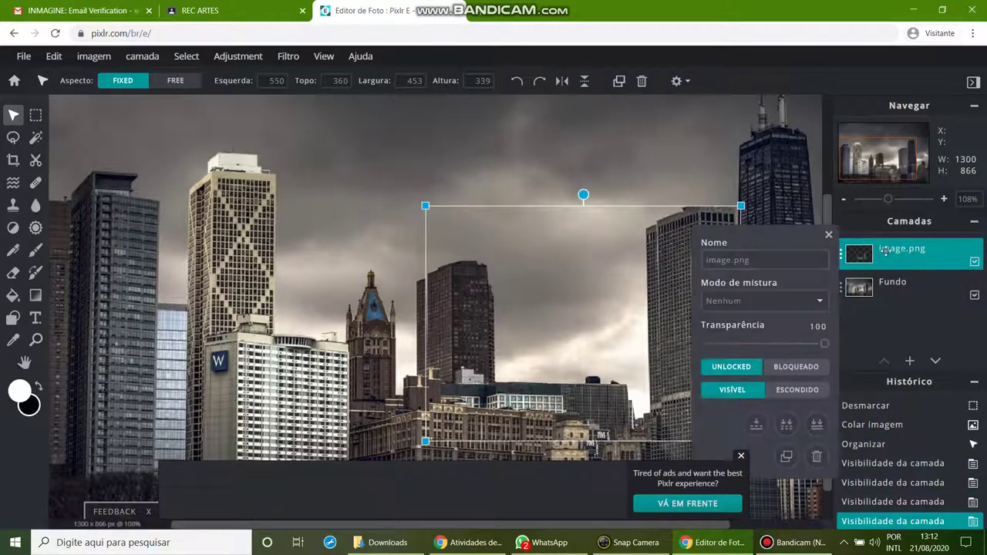
pyautogui.click(732, 260)
pyautogui.moveTo(732, 260); pyautogui.dragTo(681, 260)
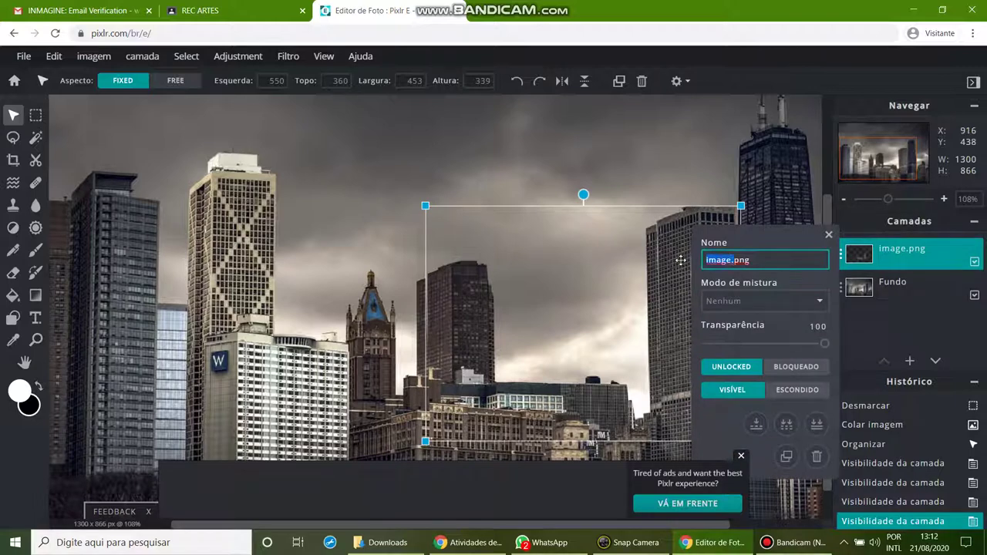
pyautogui.write('PREDIOS')
pyautogui.click(829, 234)
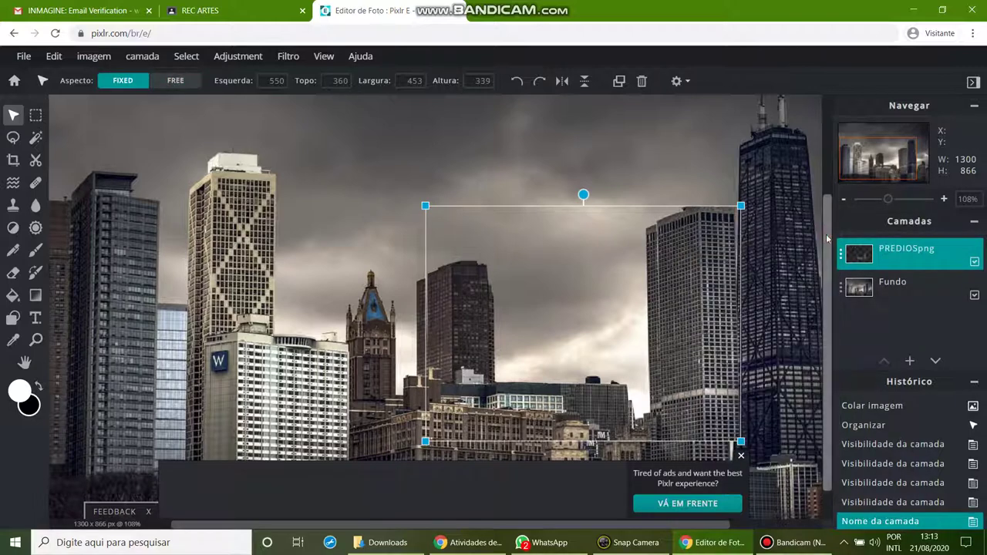
# - Fit the whole city photo in view and dismiss the advertisement covering the lower canvas
pyautogui.click(687, 193)
pyautogui.scroll(-3, 671, 254)
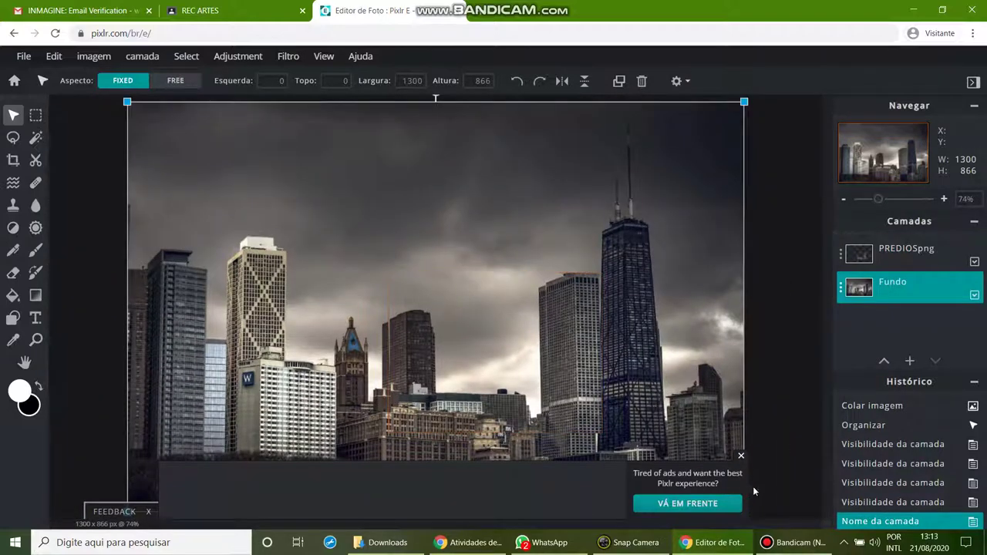
pyautogui.click(742, 458)
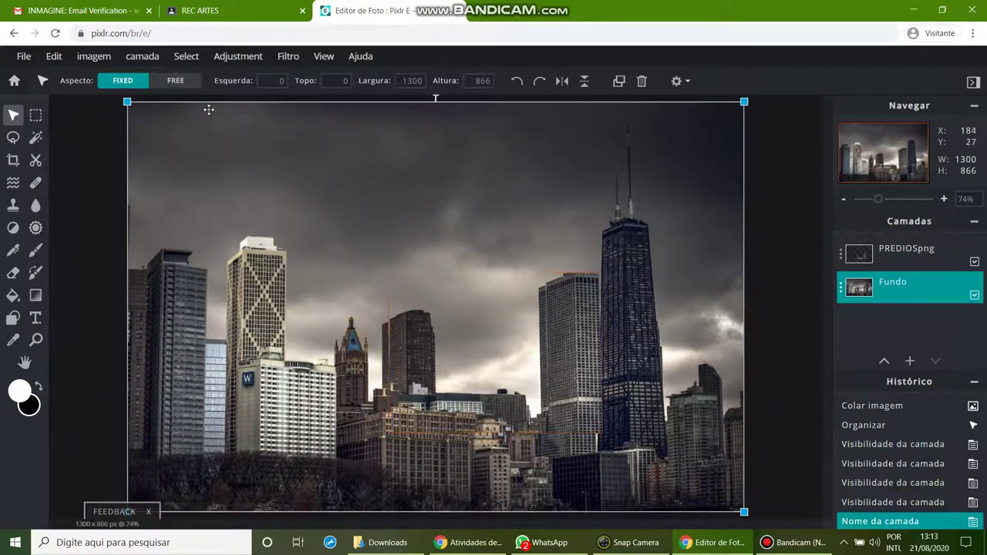
pyautogui.click(24, 58)
pyautogui.click(798, 542)
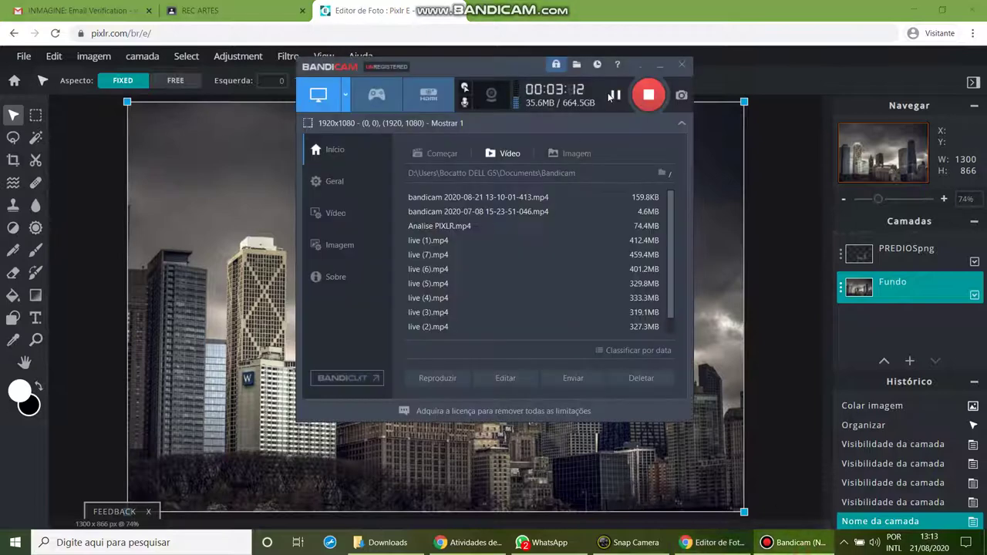
pyautogui.click(775, 151)
# - Nudge the PREDIOSpng buildings to position 544, 361 so they line up with the originals in the photo
pyautogui.moveTo(516, 319)
pyautogui.mouseDown()
pyautogui.moveTo(490, 304)
pyautogui.moveTo(495, 280)
pyautogui.moveTo(509, 324)
pyautogui.mouseUp()
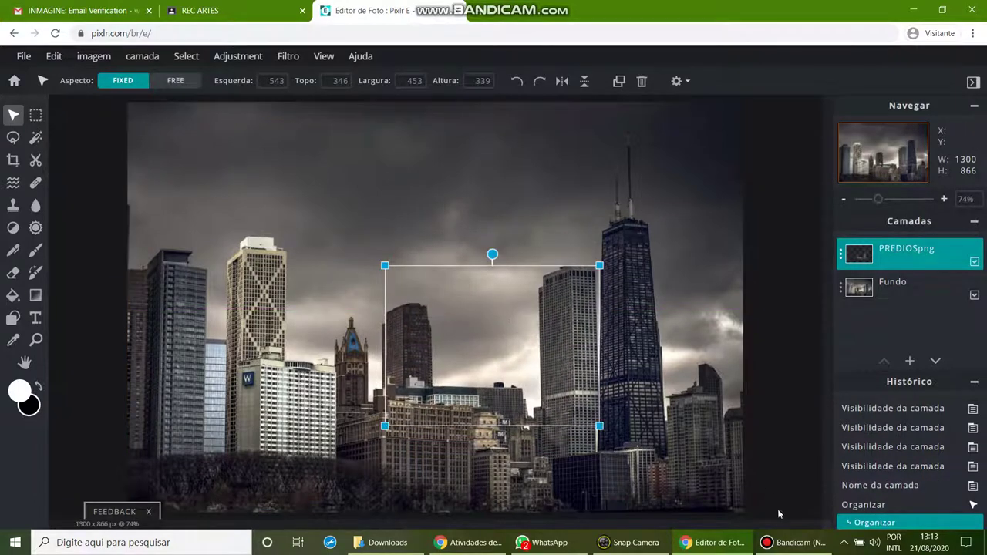
pyautogui.click(795, 542)
pyautogui.click(778, 181)
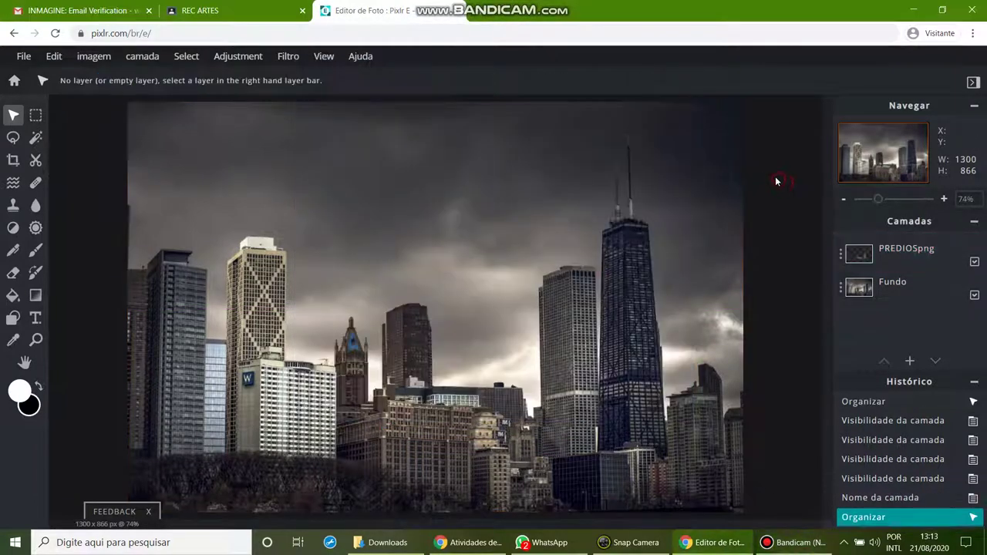
pyautogui.moveTo(515, 332); pyautogui.dragTo(515, 348)
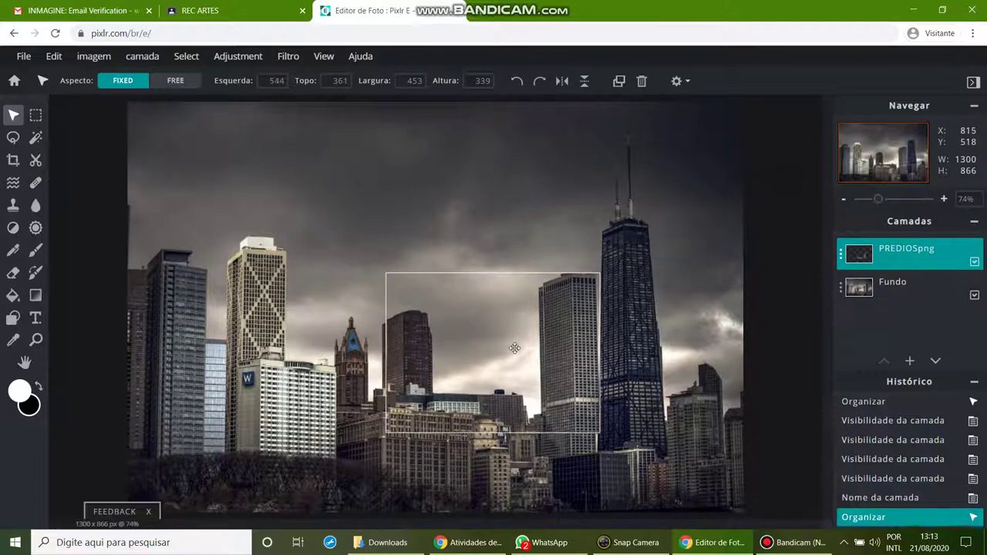
# - Add Wevideo 10 - Goya Colosso.jpg from the Downloads folder to the current document as a new layer
pyautogui.click(24, 57)
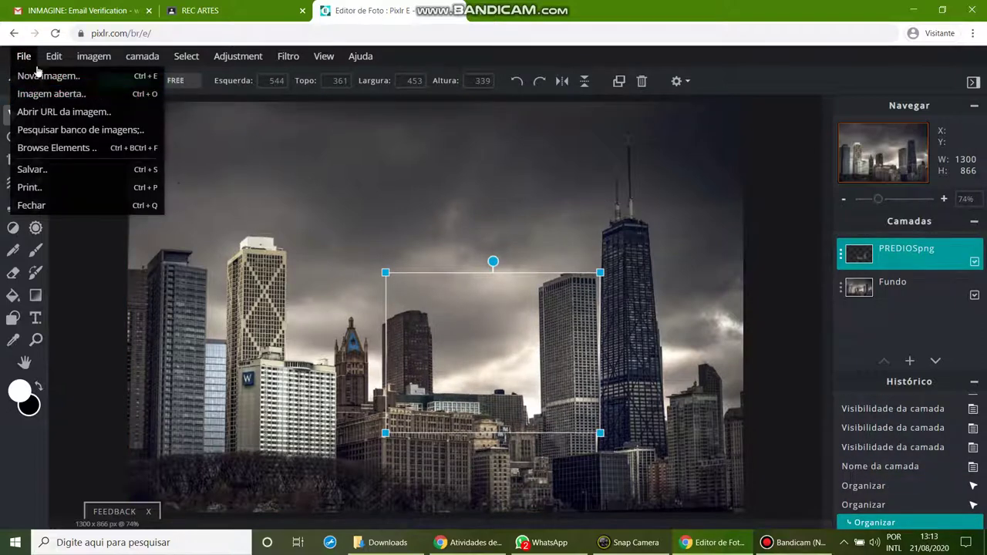
pyautogui.click(91, 112)
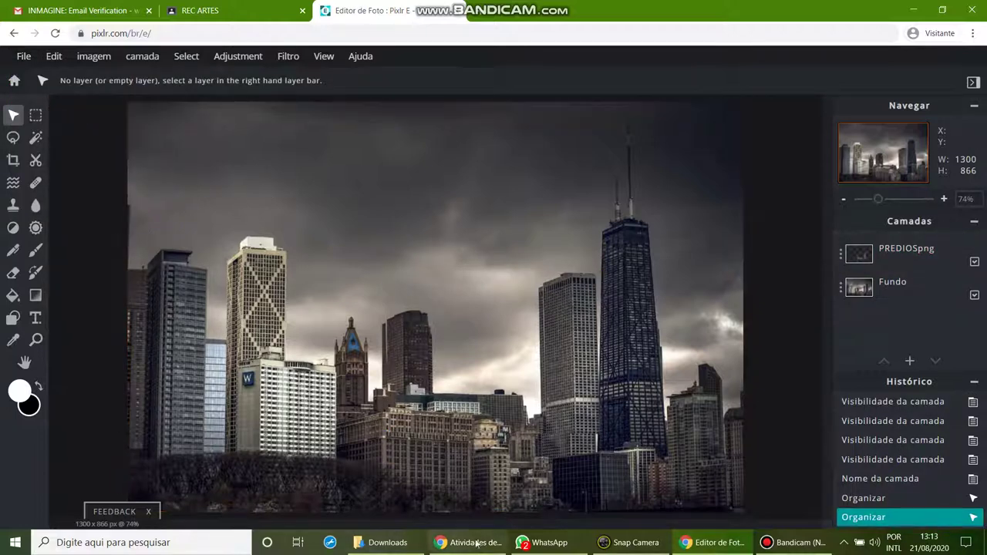
pyautogui.click(392, 546)
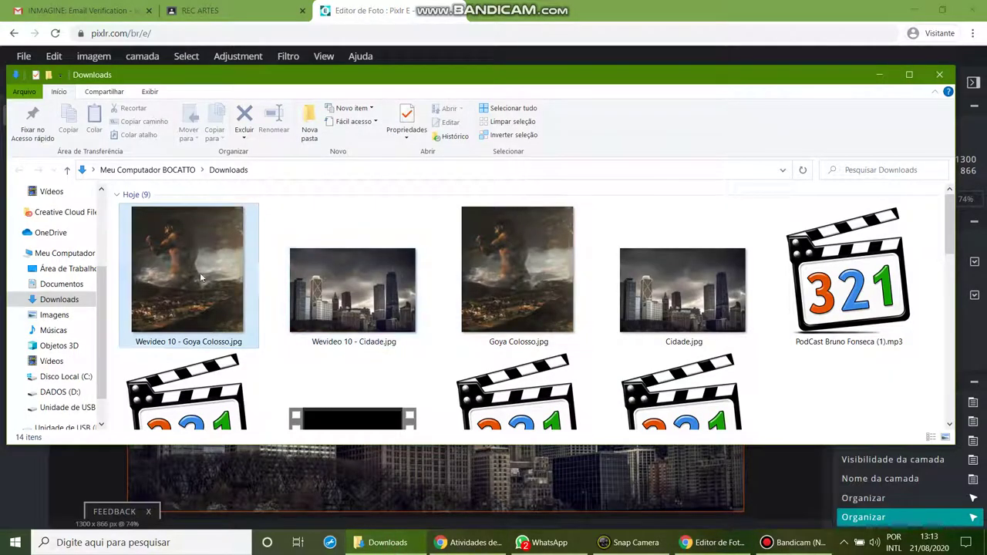
pyautogui.moveTo(200, 272); pyautogui.dragTo(483, 473)
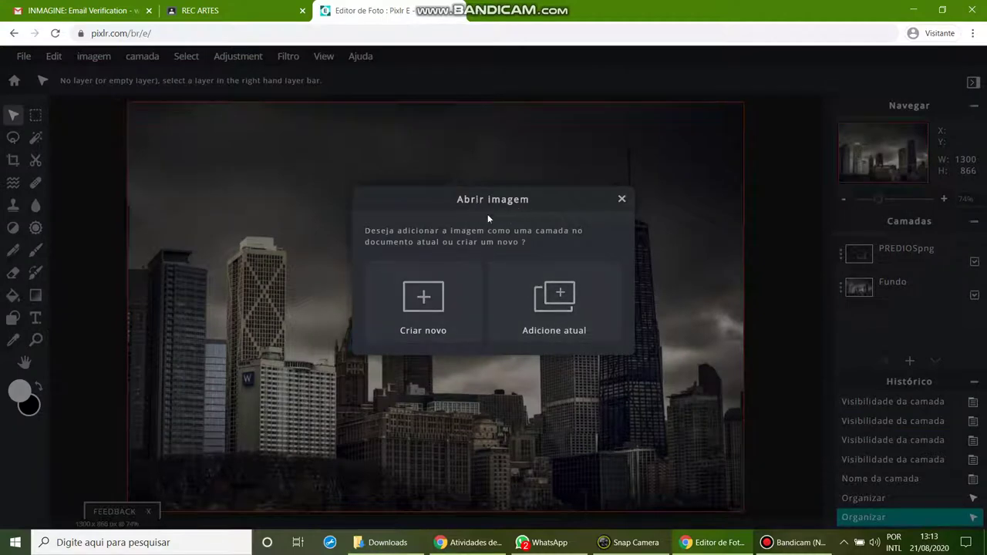
pyautogui.click(554, 305)
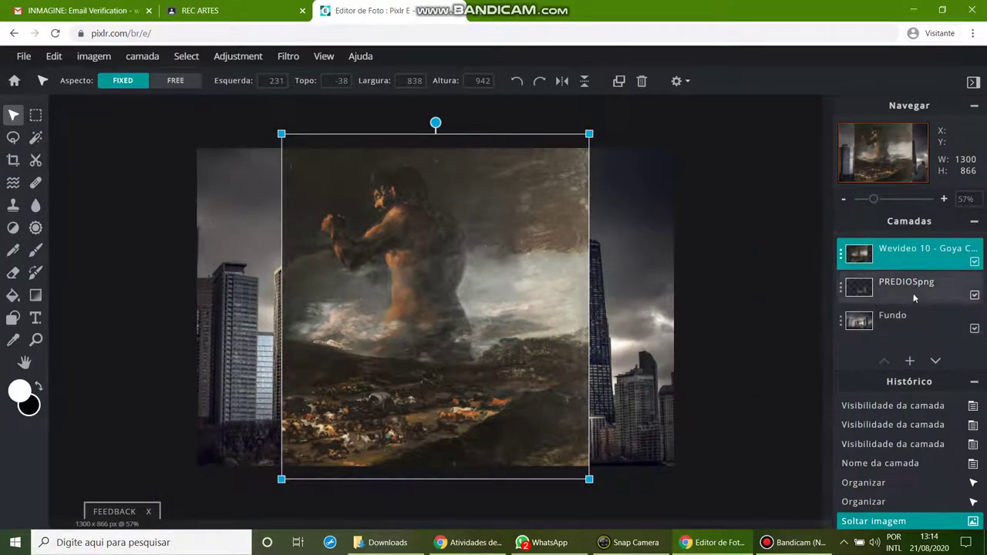
# - Move the Goya painting to 297, 23, bring PREDIOSpng above it and shift the buildings to 659, 219
pyautogui.moveTo(440, 243); pyautogui.dragTo(464, 266)
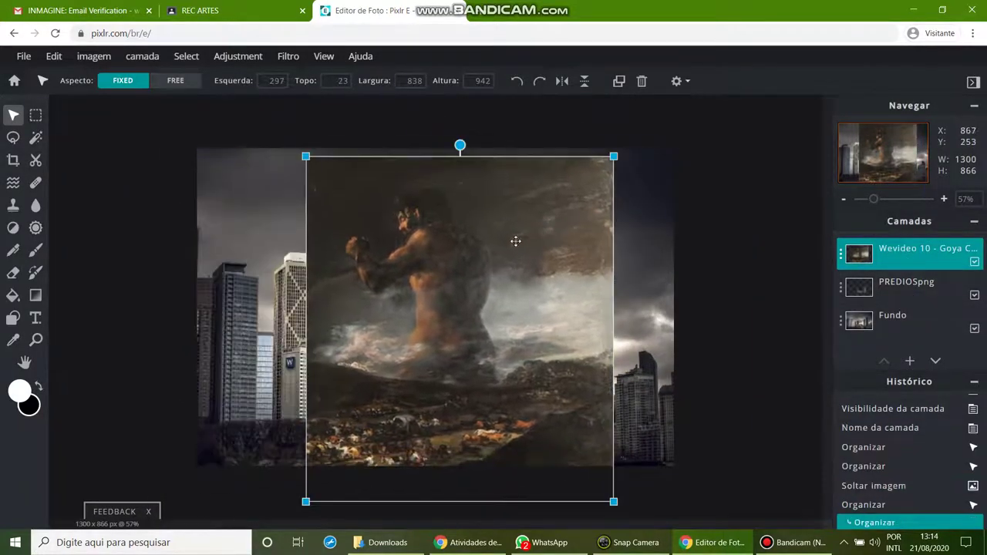
pyautogui.click(894, 285)
pyautogui.moveTo(895, 286); pyautogui.dragTo(891, 247)
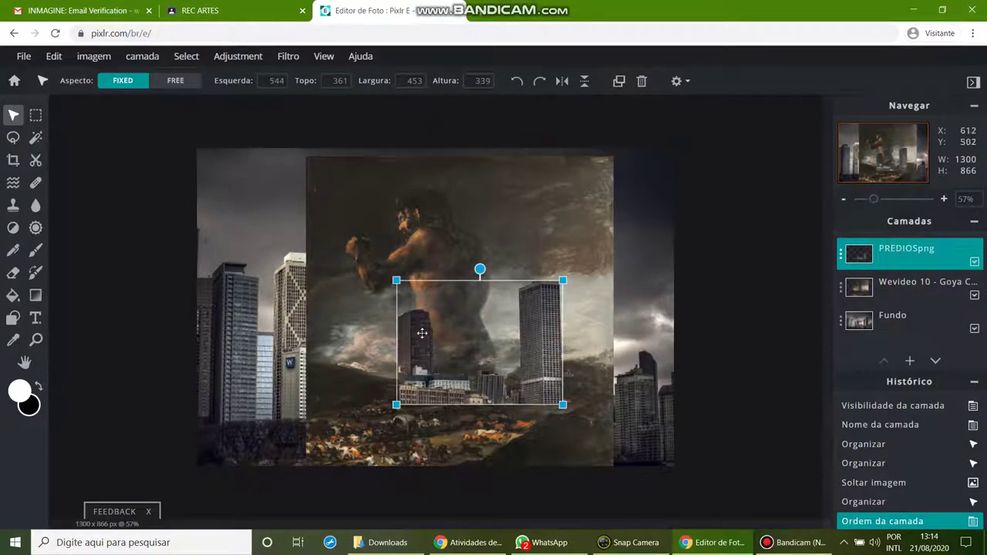
pyautogui.moveTo(419, 331); pyautogui.dragTo(461, 279)
# - Try the Fundo layer on top of the stack, then restore the order Goya painting, PREDIOSpng, Fundo
pyautogui.click(893, 317)
pyautogui.moveTo(892, 316); pyautogui.dragTo(893, 250)
pyautogui.moveTo(500, 300)
pyautogui.mouseDown()
pyautogui.moveTo(430, 320)
pyautogui.moveTo(500, 301)
pyautogui.mouseUp()
pyautogui.click(910, 316)
pyautogui.moveTo(910, 316); pyautogui.dragTo(910, 244)
pyautogui.moveTo(922, 317); pyautogui.dragTo(920, 283)
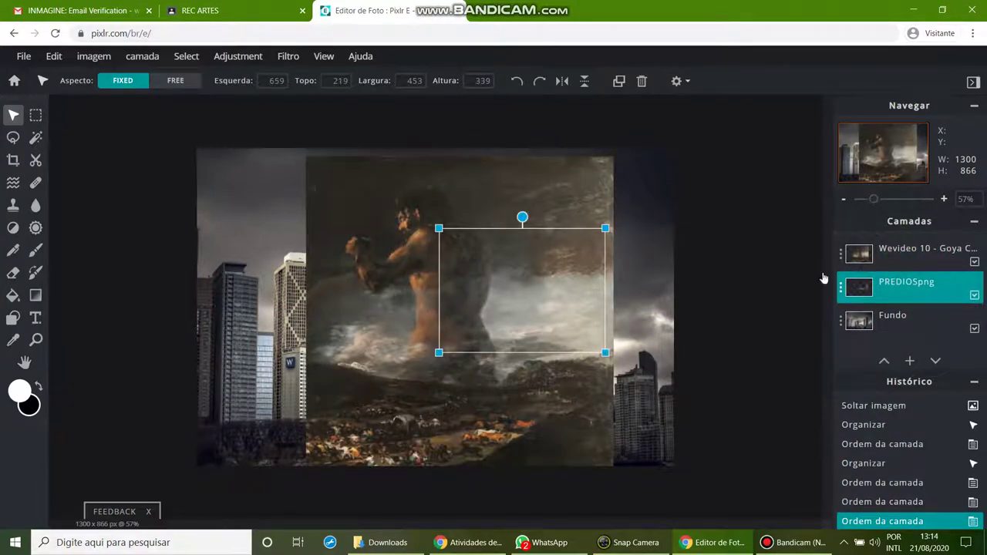
# - Move the Goya painting to 201, 30 and outline its giant figure with a closed polygonal Lasso selection
pyautogui.moveTo(390, 238); pyautogui.dragTo(349, 240)
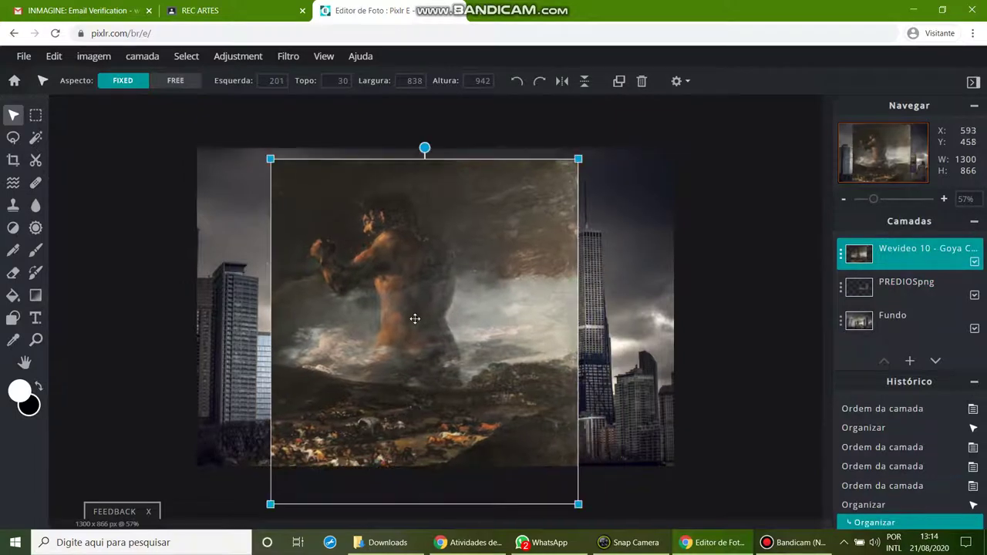
pyautogui.scroll(5, 414, 319)
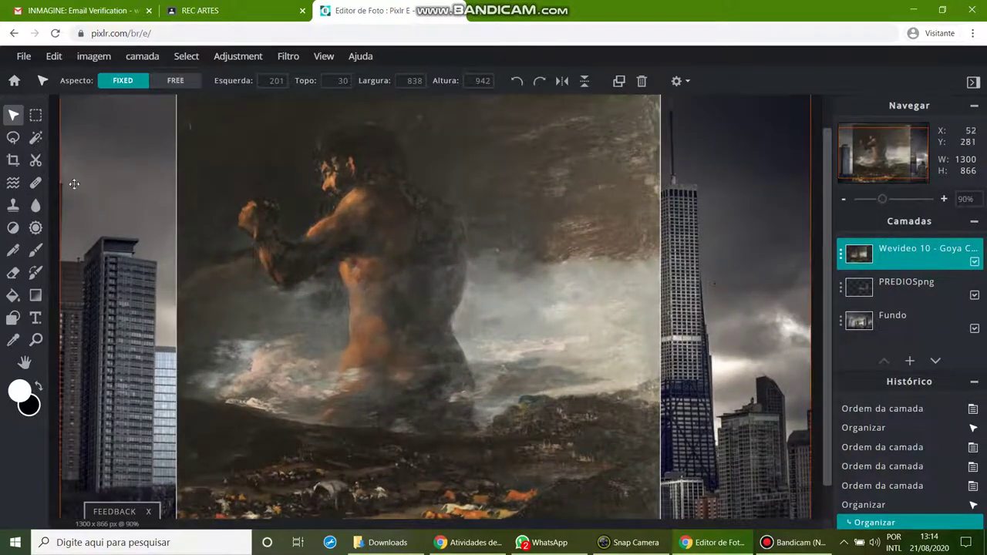
pyautogui.click(13, 138)
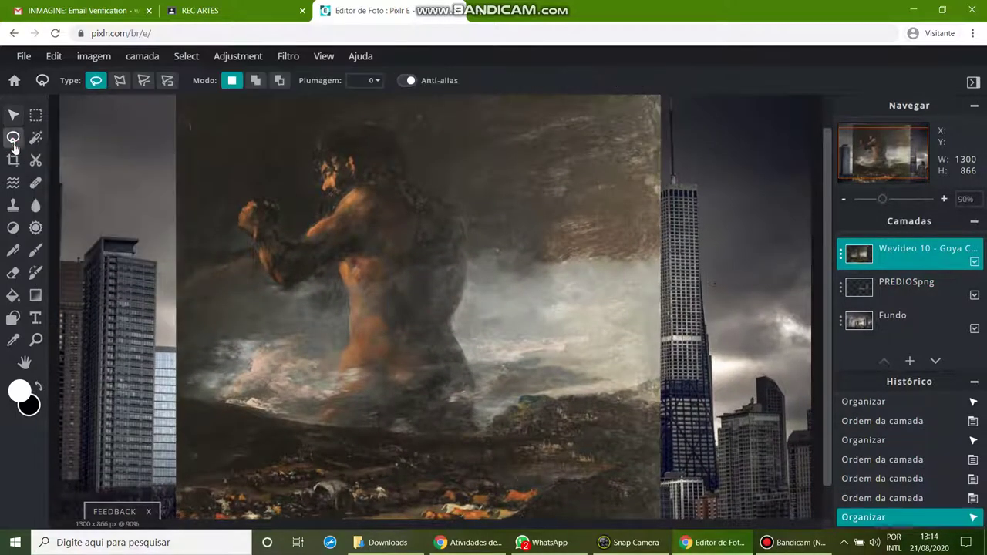
pyautogui.click(120, 80)
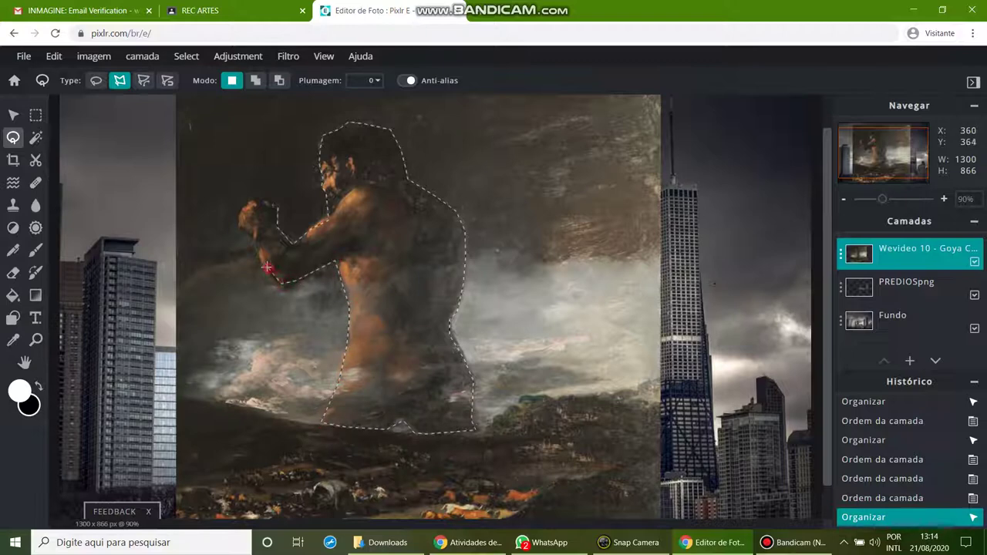
pyautogui.click(278, 206)
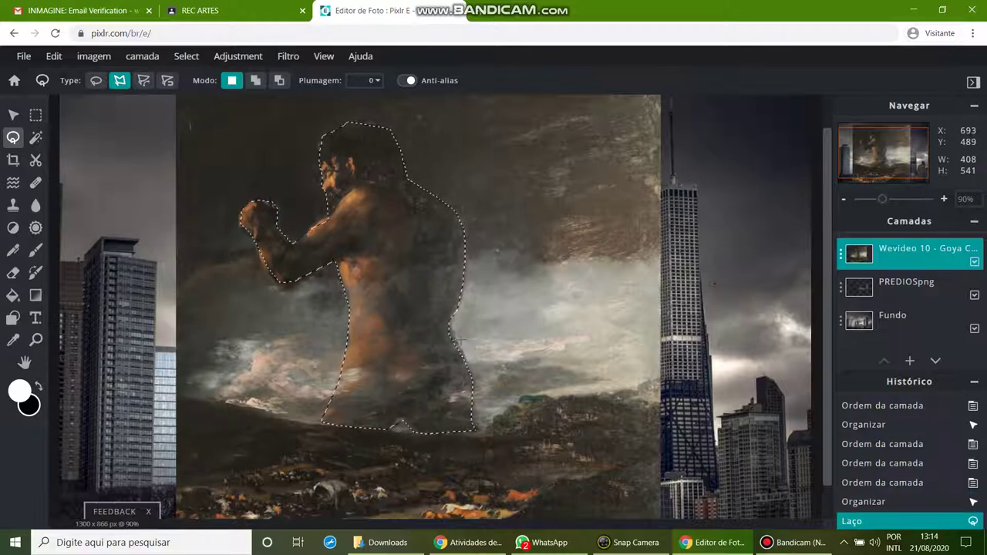
# - Copy the selected giant, deselect, paste it as a new layer and move it to position 892, 148
pyautogui.press('alt')
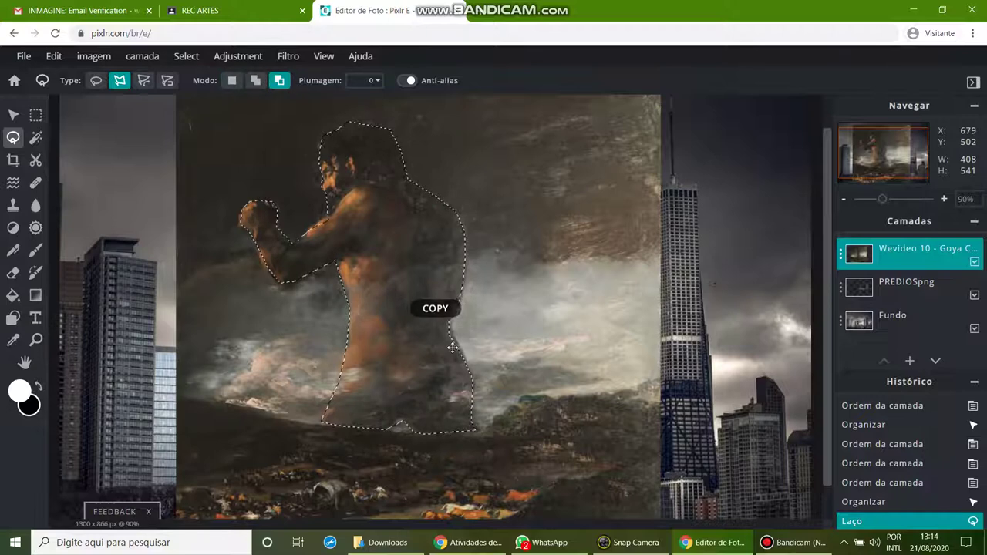
pyautogui.hotkey('ctrl', 'v')
pyautogui.click(455, 346)
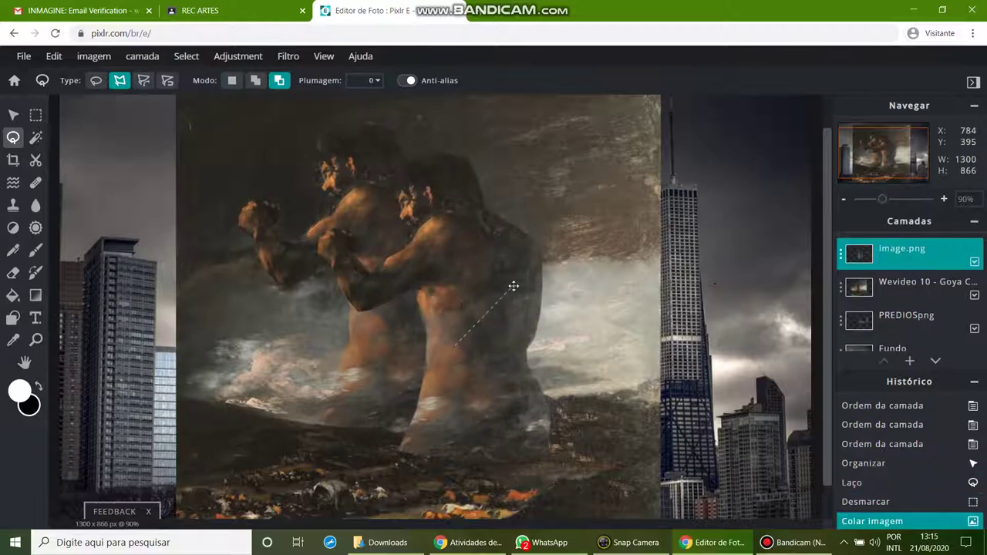
pyautogui.click(13, 115)
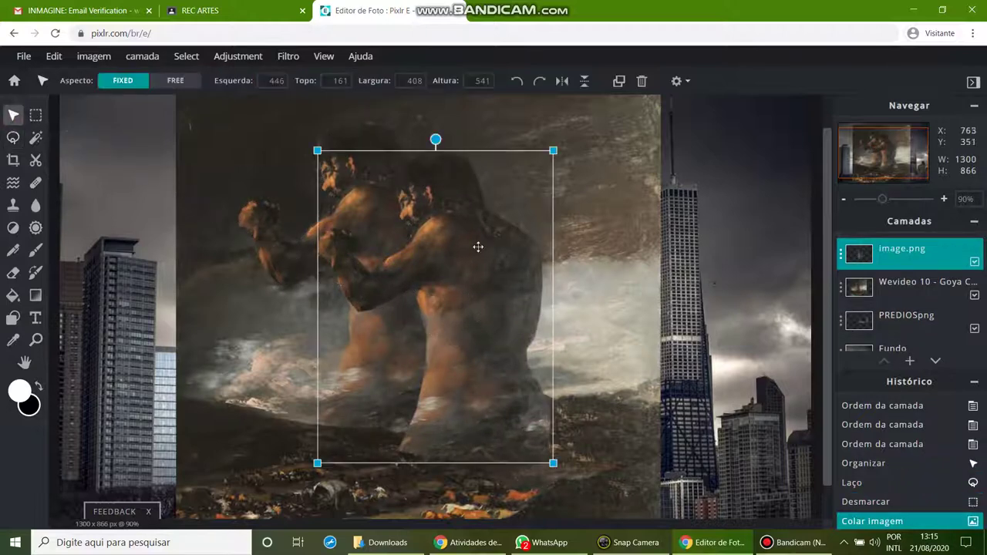
pyautogui.moveTo(470, 249); pyautogui.dragTo(746, 261)
pyautogui.scroll(-3, 409, 257)
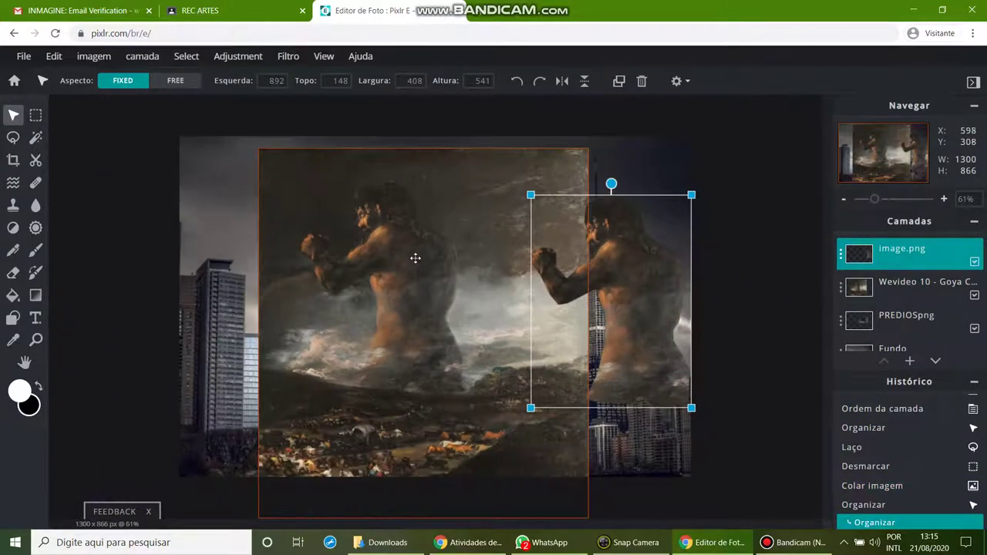
# - Delete the full Goya painting layer and move the cut-out giant over the city to about 861, 83
pyautogui.moveTo(406, 244); pyautogui.dragTo(406, 256)
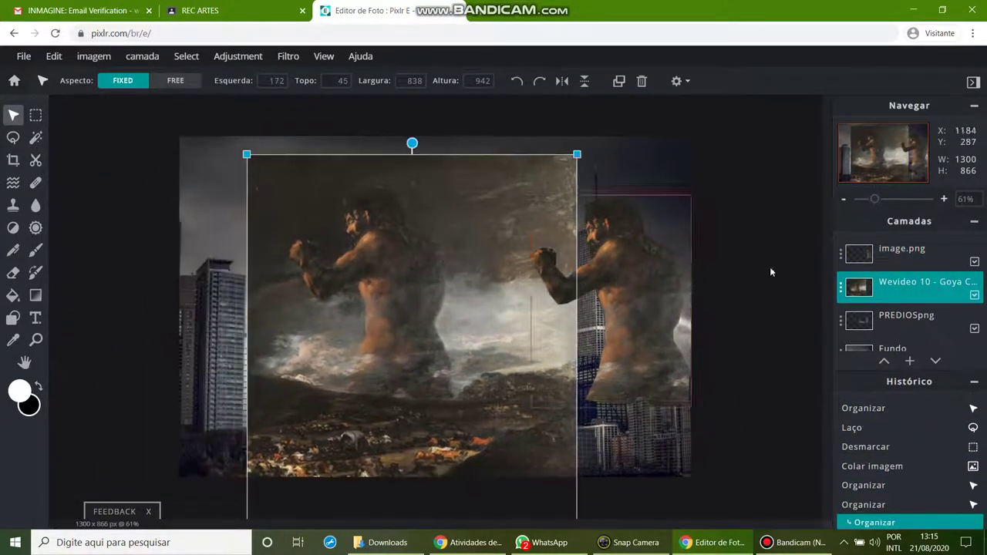
pyautogui.press('Delete')
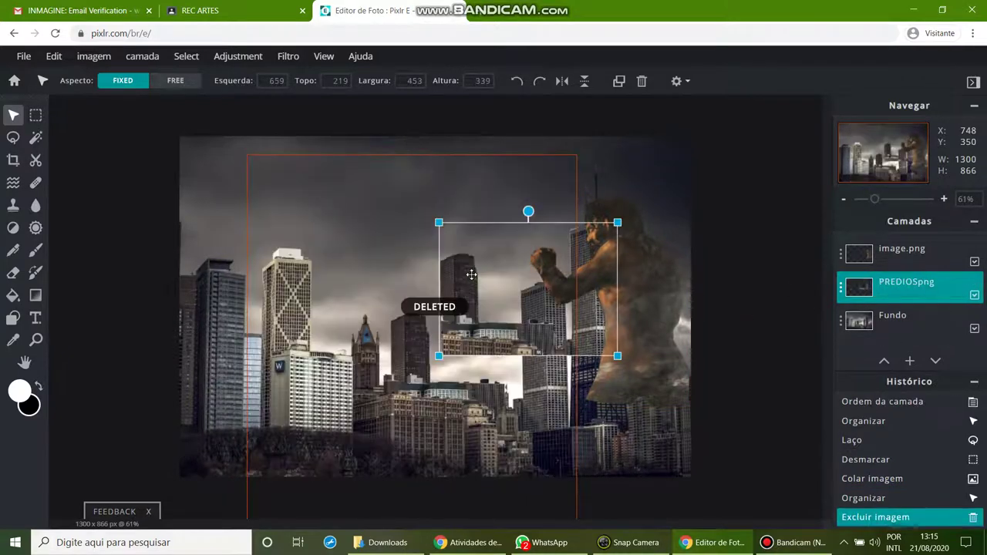
pyautogui.click(645, 289)
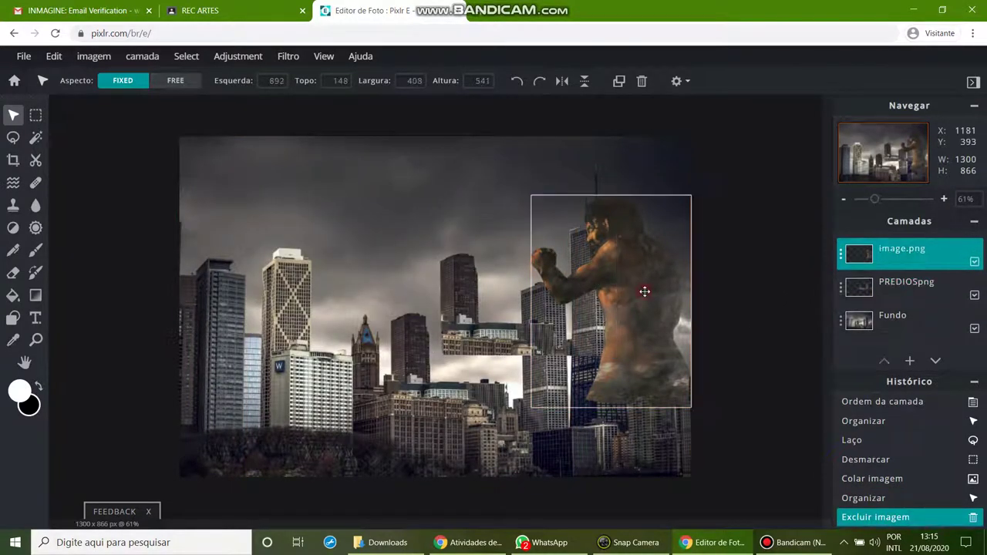
pyautogui.moveTo(646, 288); pyautogui.dragTo(553, 266)
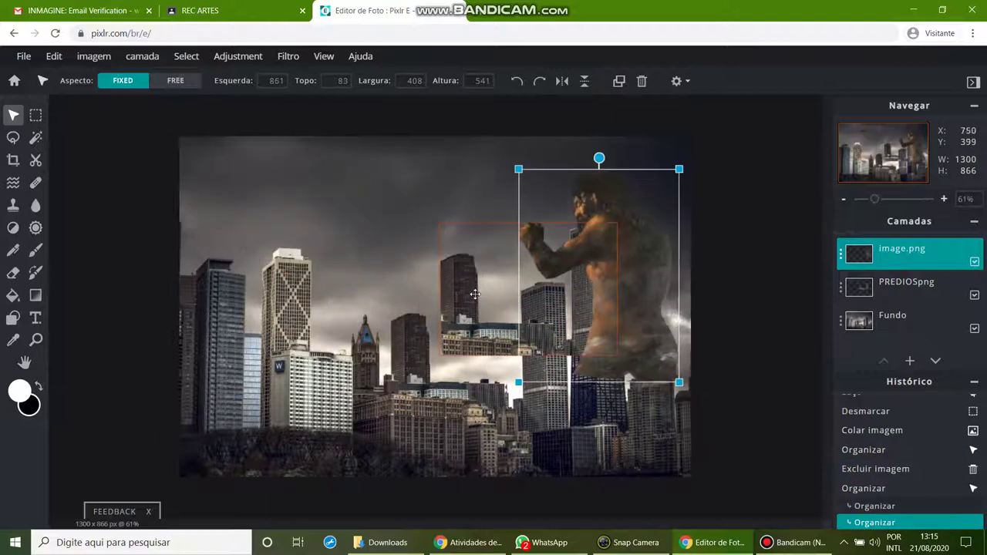
# - Realign the PREDIOSpng buildings over their originals and place the giant between the dark middle tower and the tall grey tower
pyautogui.moveTo(475, 294); pyautogui.dragTo(450, 337)
pyautogui.scroll(3, 450, 344)
pyautogui.moveTo(742, 263); pyautogui.dragTo(501, 303)
pyautogui.click(595, 353)
pyautogui.hotkey('ctrl', '0')
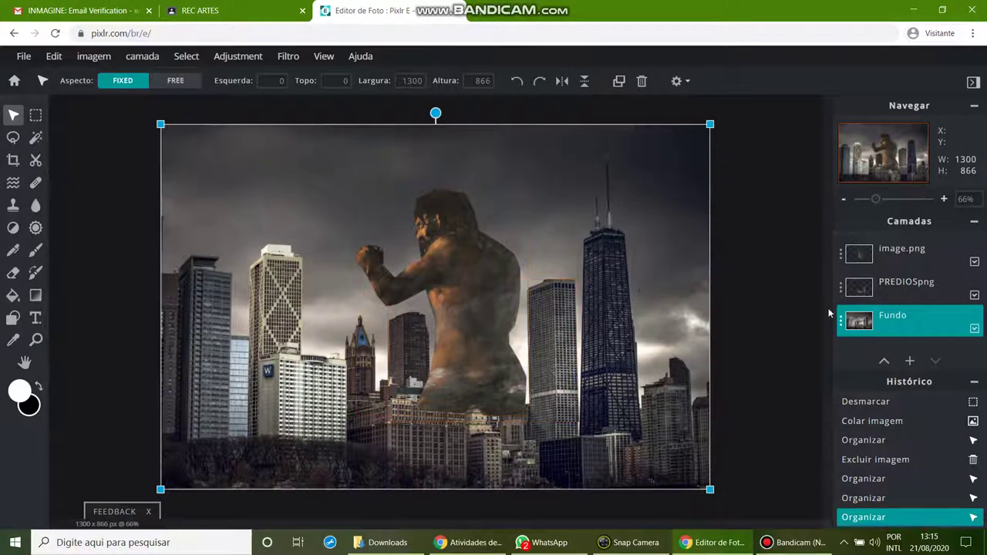
# - Toggle the visibility of the giant's image.png layer and leave it hidden
pyautogui.click(975, 262)
pyautogui.click(975, 263)
pyautogui.click(975, 262)
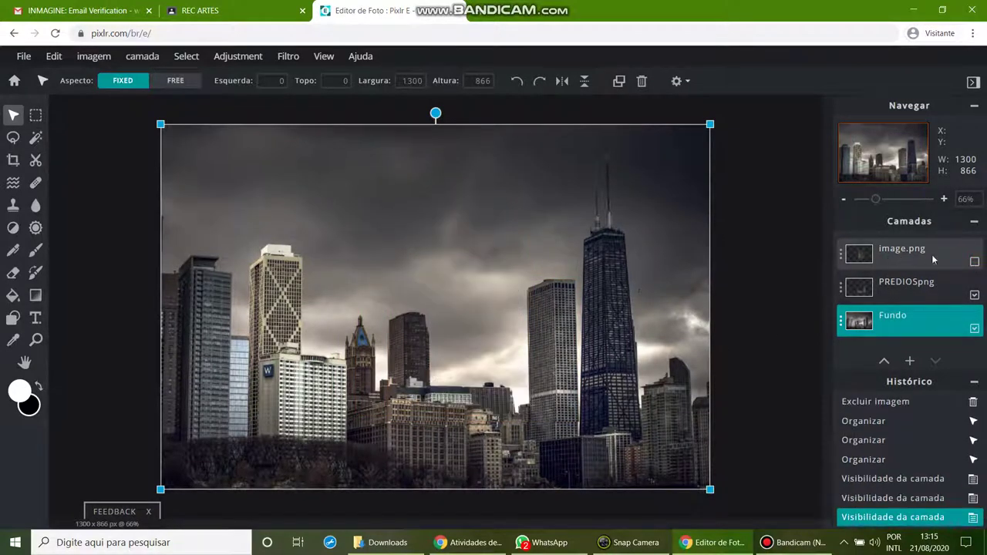
# - Show the giant's image.png layer again and toggle the visibility of the PREDIOSpng layer, leaving it visible
pyautogui.click(975, 263)
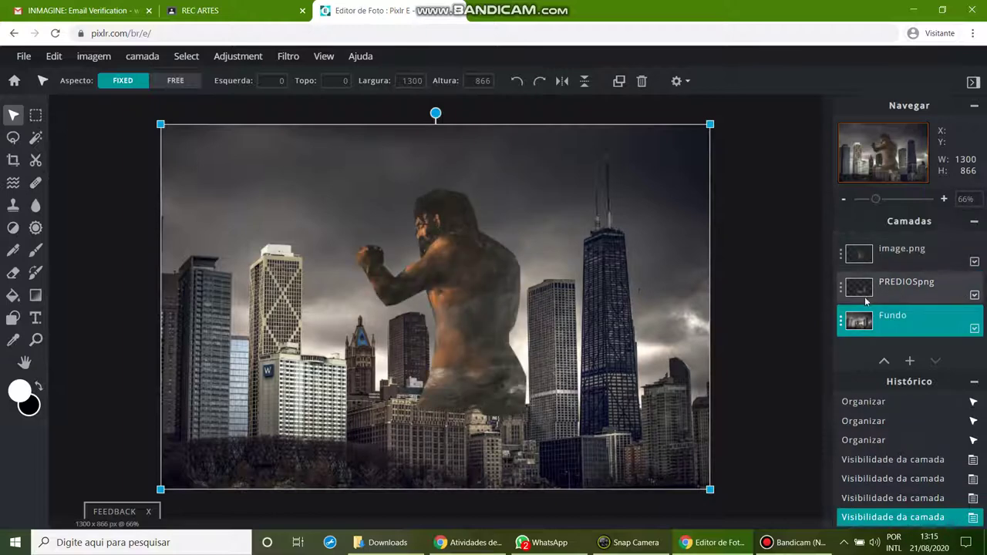
pyautogui.click(975, 295)
pyautogui.click(975, 296)
pyautogui.click(975, 296)
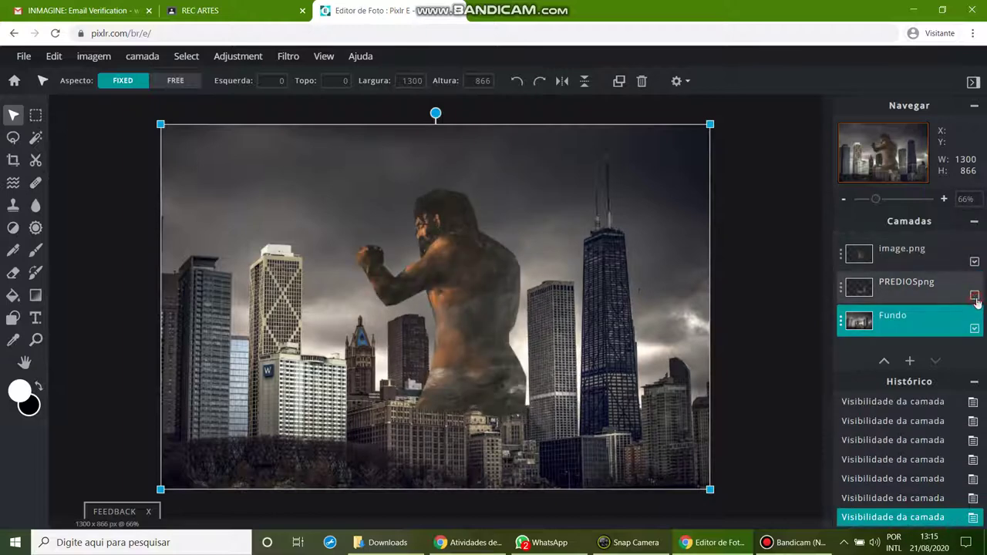
pyautogui.click(975, 296)
pyautogui.click(975, 295)
pyautogui.click(975, 295)
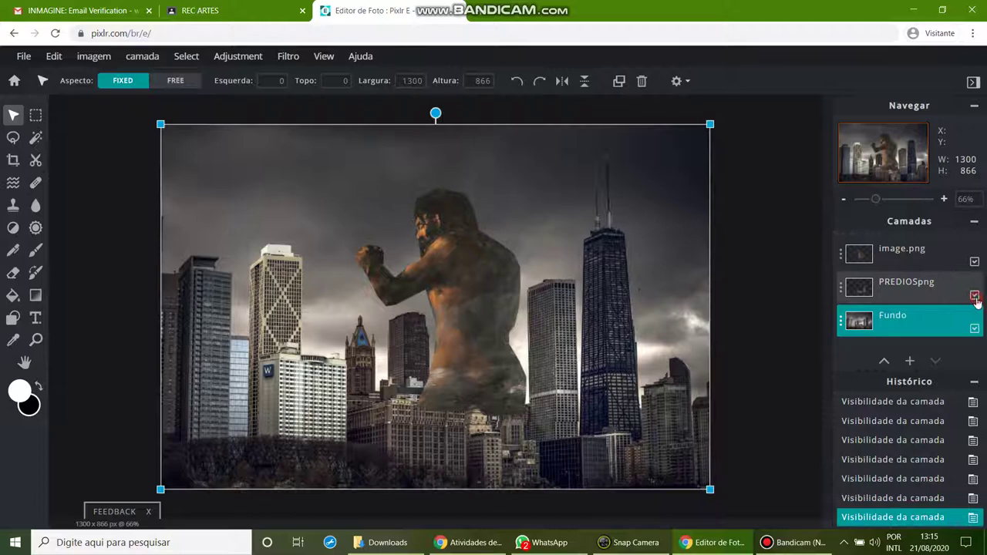
# - Nudge the PREDIOSpng buildings to position 535, 371, move their layer above image.png and deselect all layers
pyautogui.click(431, 396)
pyautogui.click(567, 342)
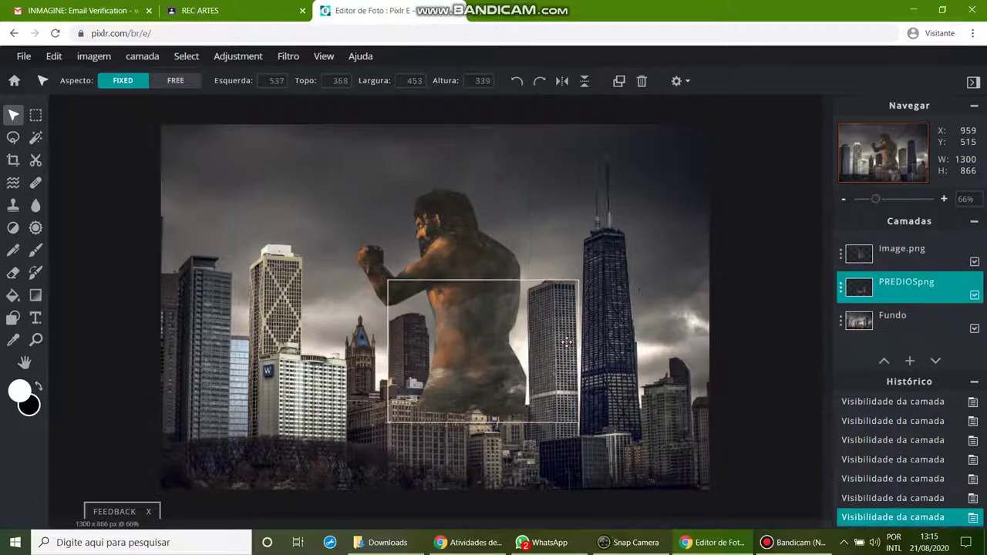
pyautogui.moveTo(567, 341); pyautogui.dragTo(566, 343)
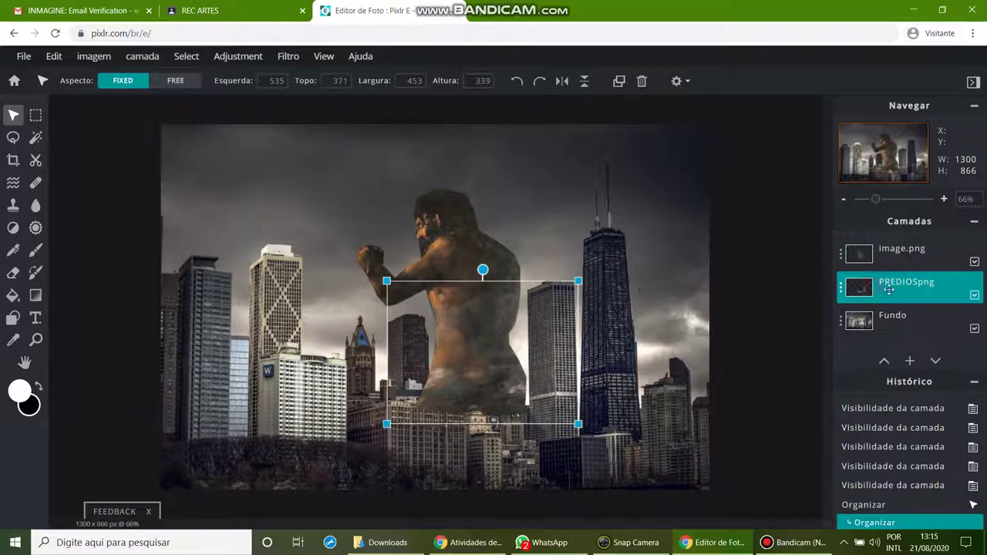
pyautogui.moveTo(901, 292); pyautogui.dragTo(920, 258)
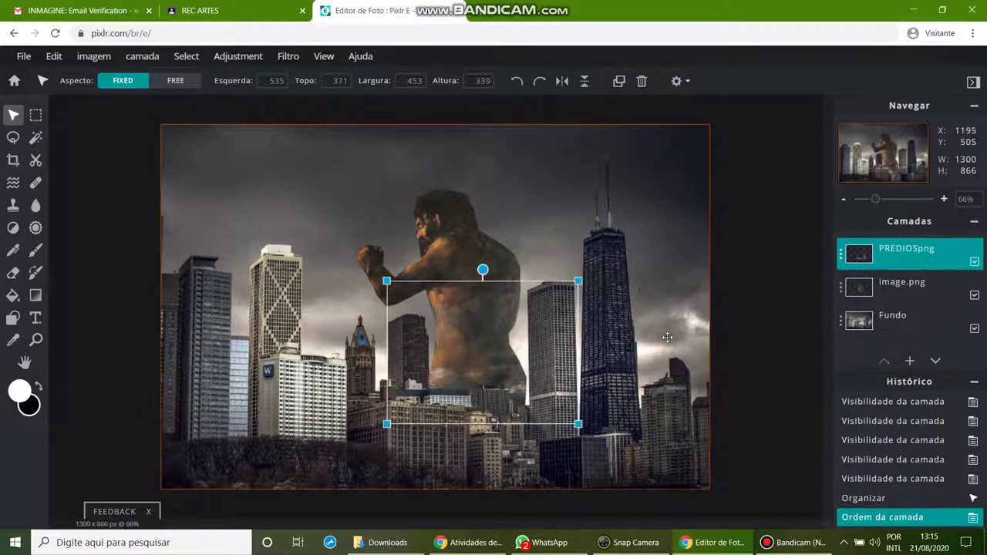
pyautogui.click(506, 372)
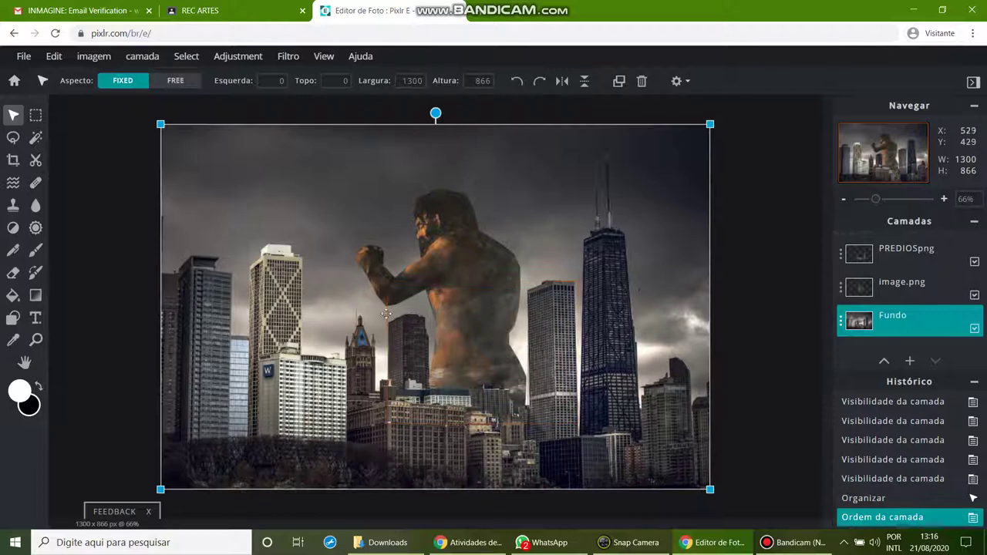
pyautogui.click(756, 240)
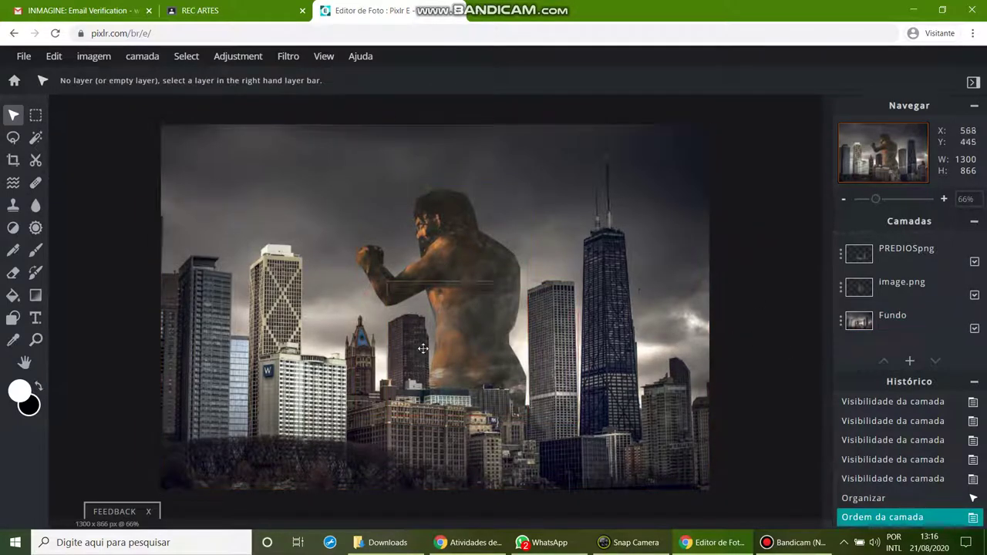
# - Apply Hue & saturation to the Fundo layer with the saturation at its minimum, making the city black and white
pyautogui.click(240, 62)
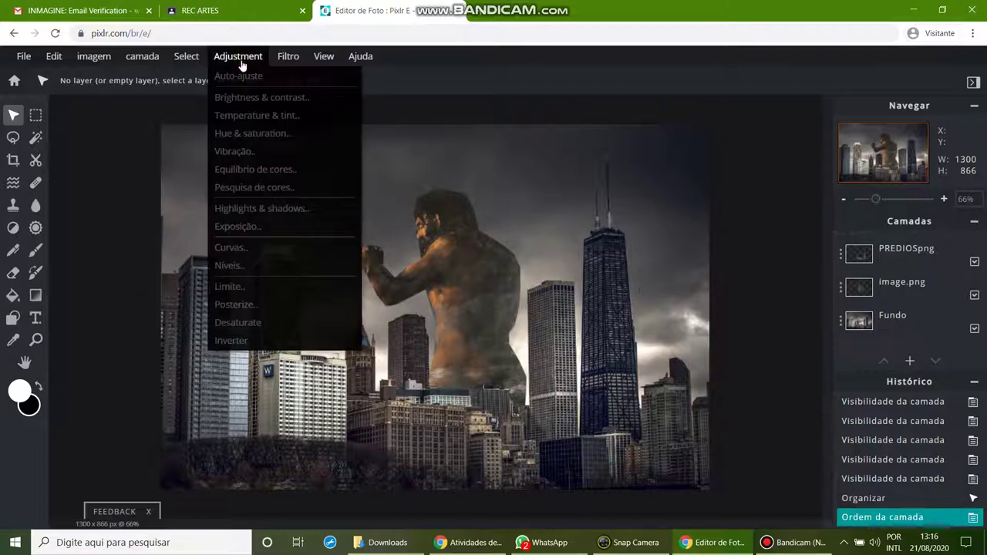
pyautogui.click(903, 319)
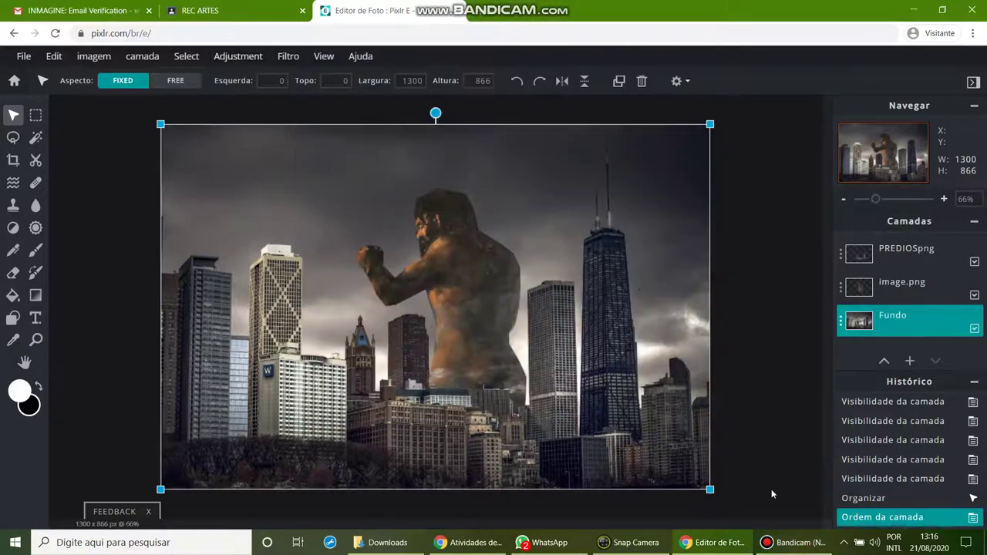
pyautogui.click(791, 544)
pyautogui.click(791, 544)
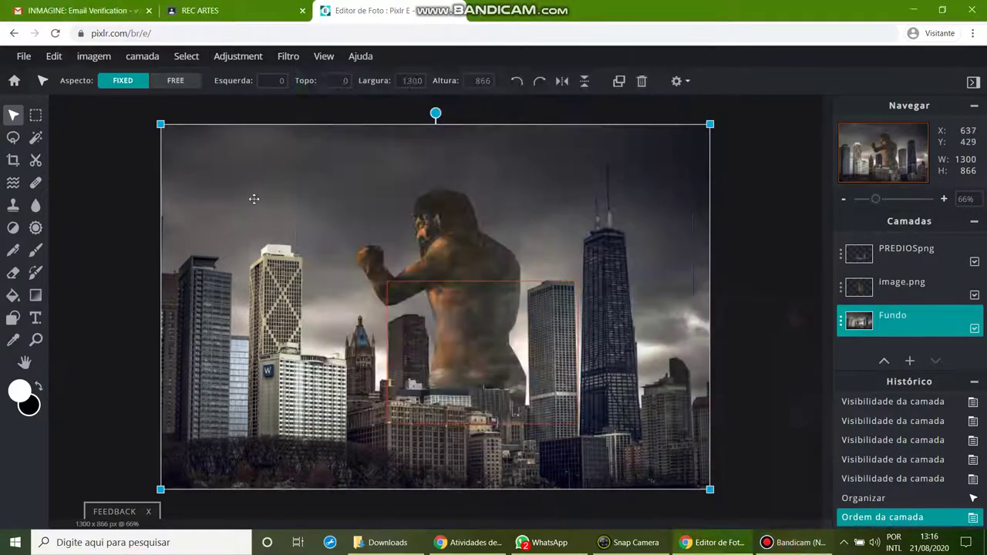
pyautogui.click(236, 56)
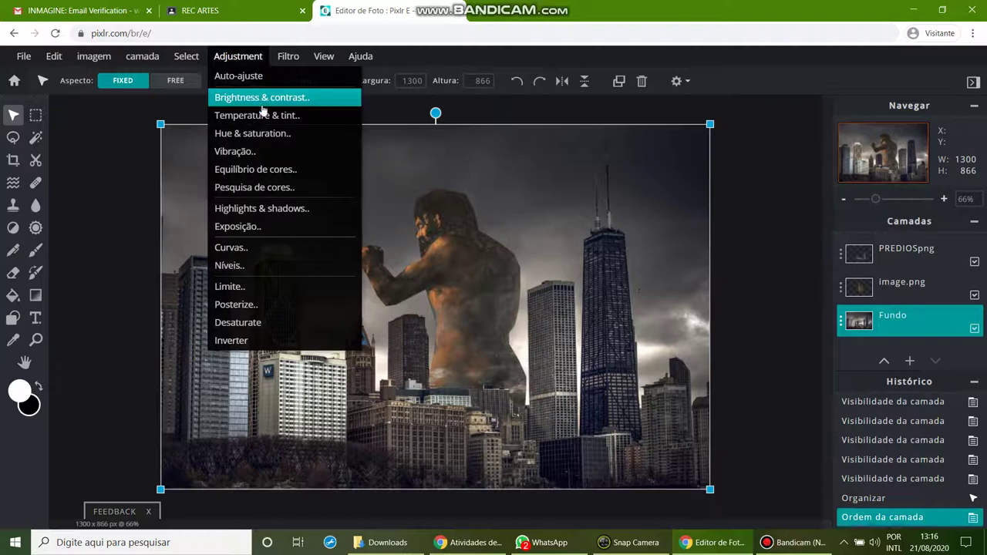
pyautogui.click(262, 134)
pyautogui.moveTo(543, 232); pyautogui.dragTo(707, 125)
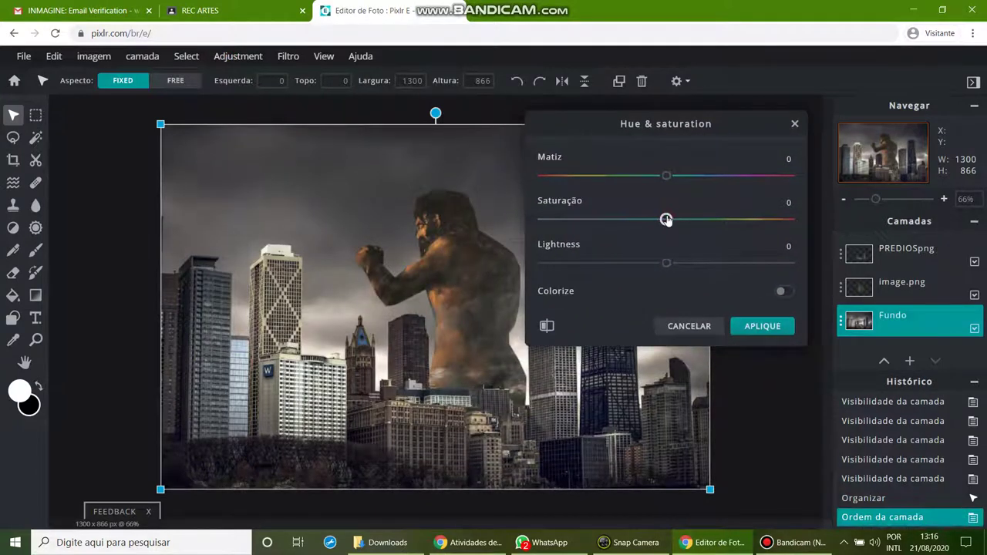
pyautogui.moveTo(666, 220); pyautogui.dragTo(526, 225)
pyautogui.click(756, 332)
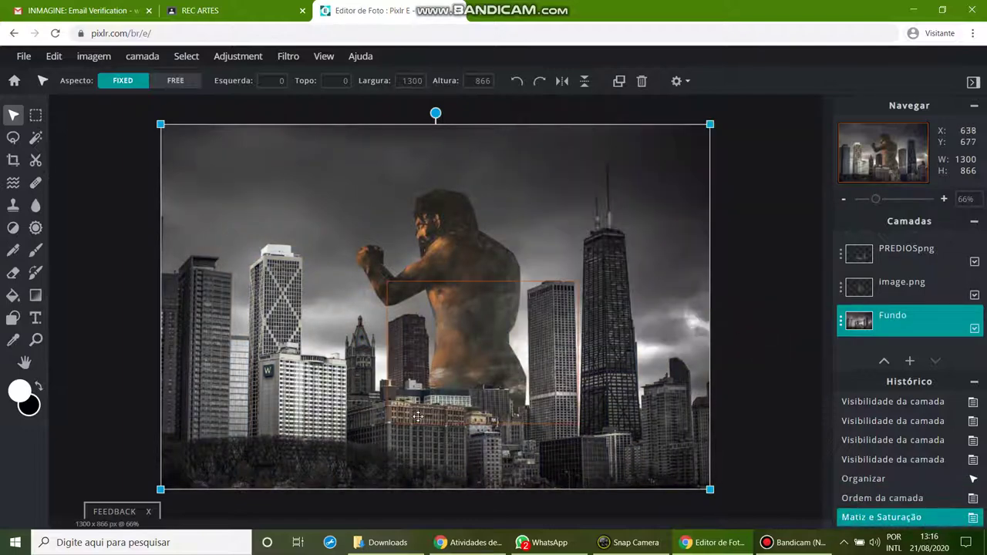
# - Apply Hue & saturation to the PREDIOSpng buildings layer with the saturation at its minimum
pyautogui.scroll(5, 441, 449)
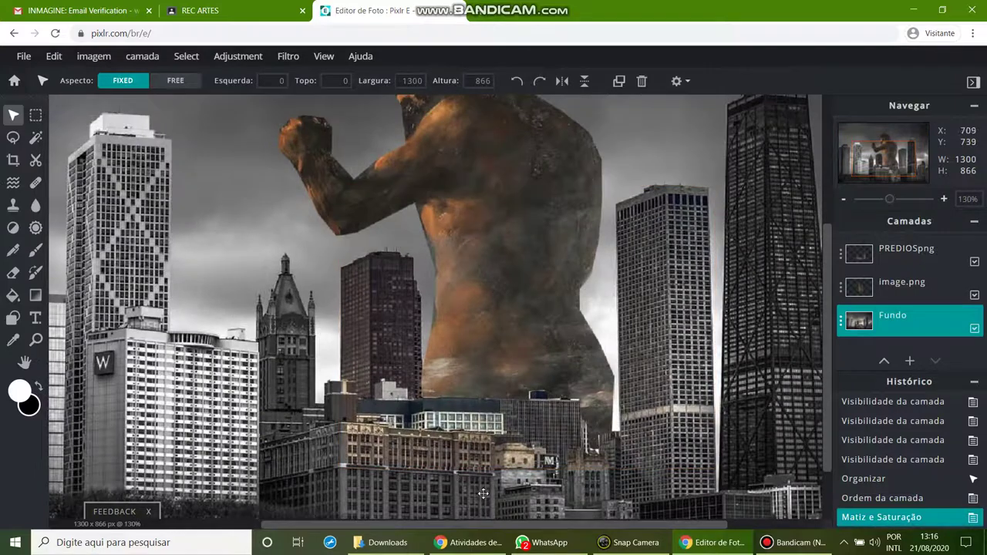
pyautogui.click(898, 254)
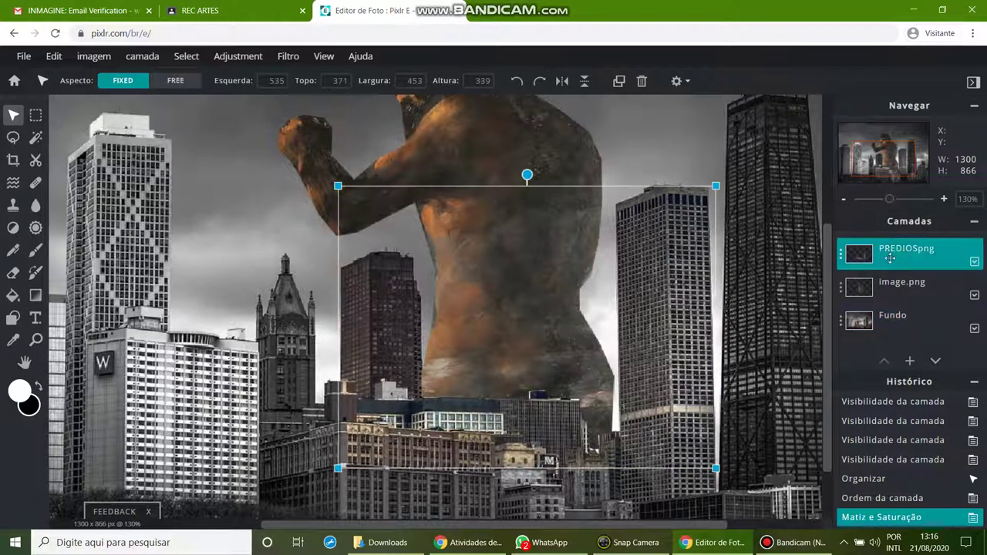
pyautogui.click(237, 55)
pyautogui.click(254, 133)
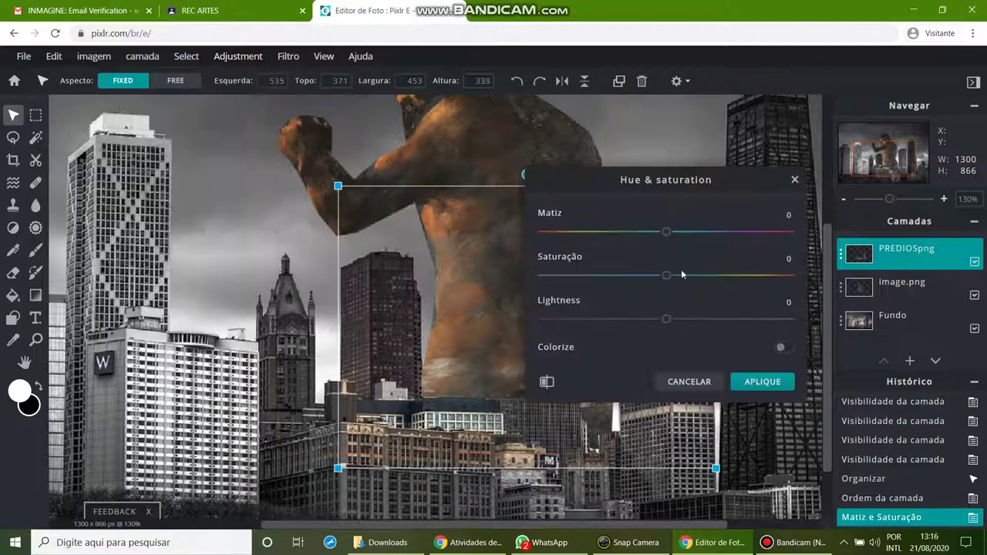
pyautogui.moveTo(668, 278); pyautogui.dragTo(529, 284)
pyautogui.click(763, 381)
pyautogui.scroll(-3, 707, 310)
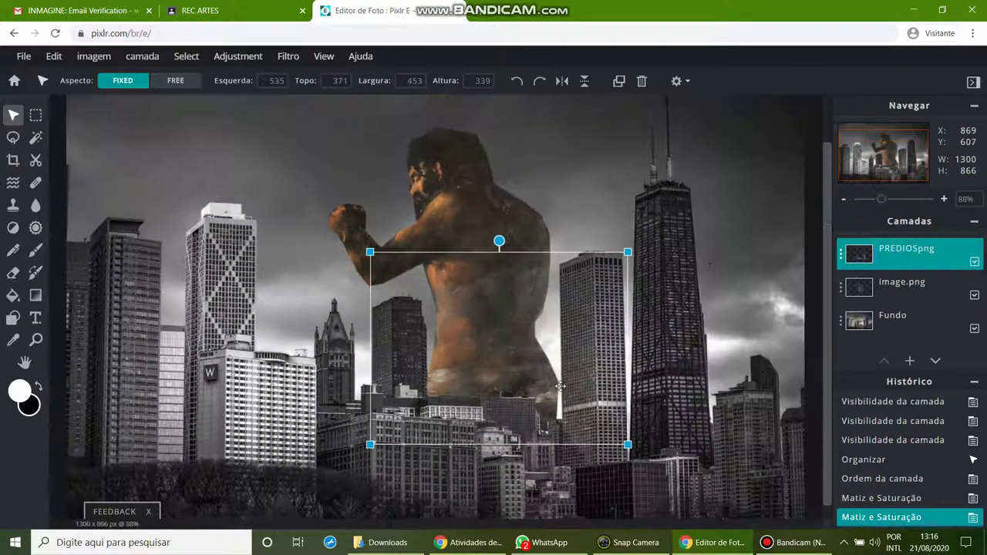
pyautogui.click(706, 310)
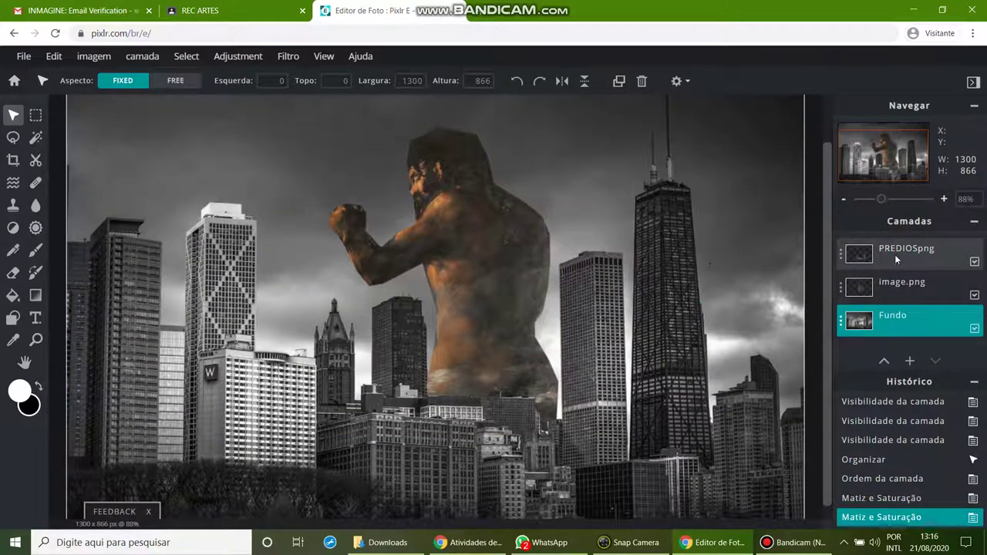
# - Check the giant's image.png layer by toggling its visibility, and reduce its saturation to the minimum with Hue & saturation
pyautogui.click(904, 287)
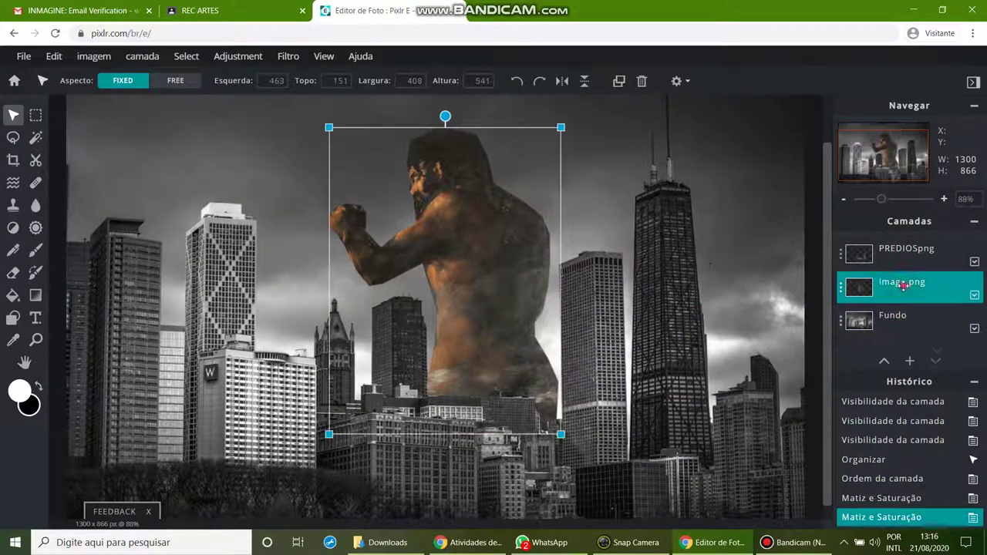
pyautogui.click(975, 294)
pyautogui.click(974, 297)
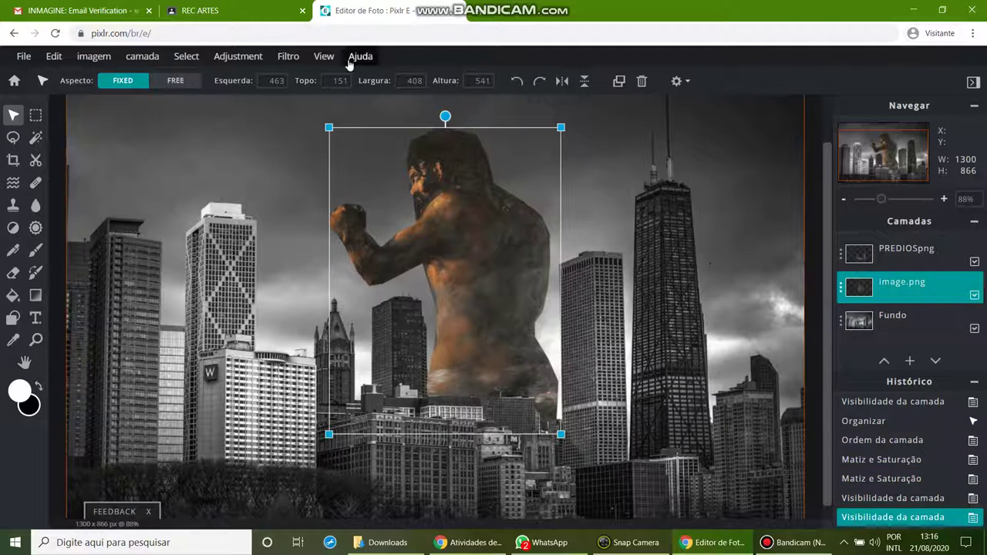
pyautogui.click(236, 57)
pyautogui.click(263, 134)
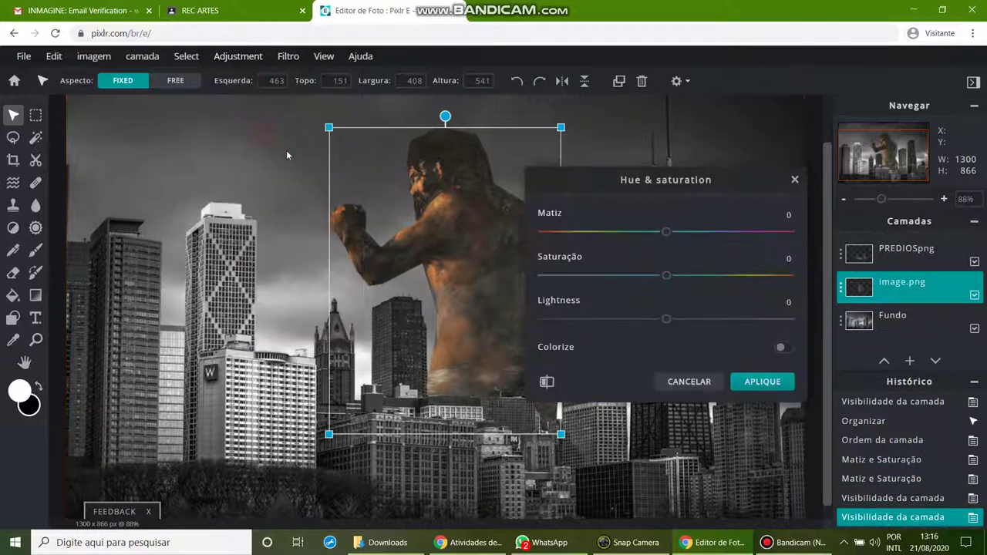
pyautogui.moveTo(666, 275); pyautogui.dragTo(508, 274)
pyautogui.click(761, 382)
pyautogui.scroll(-2, 582, 346)
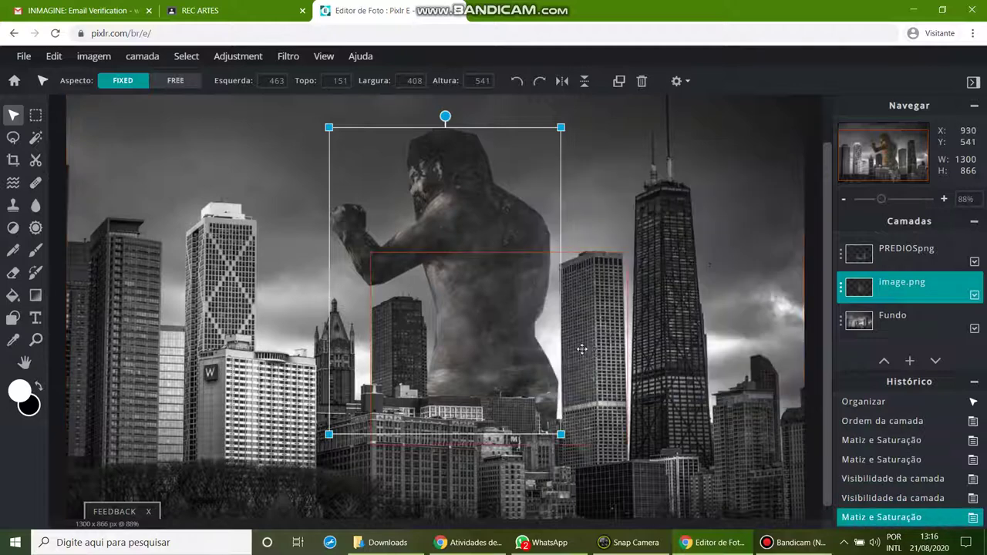
# - Warm the Fundo layer to a sepia tone by applying Temperature & tint with temperature 41
pyautogui.click(579, 360)
pyautogui.click(319, 254)
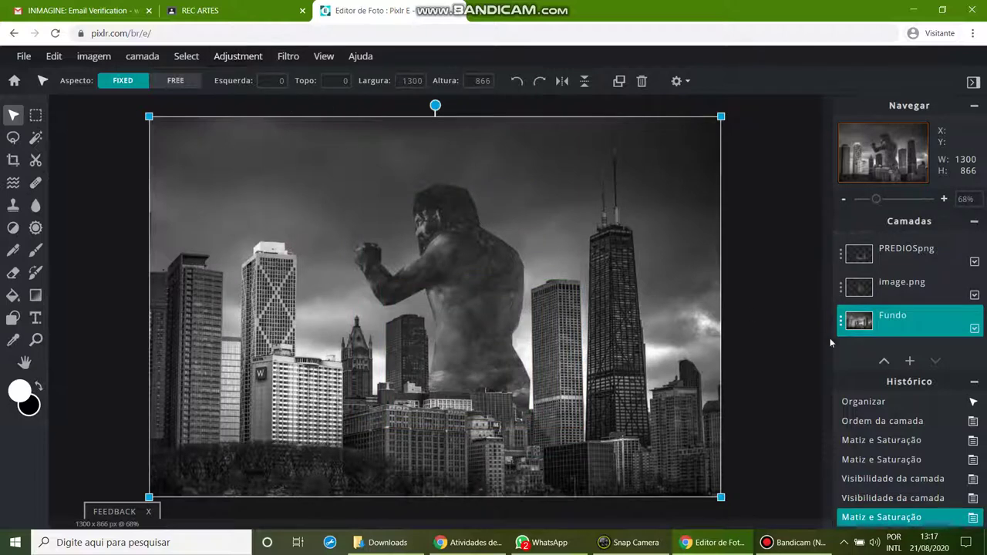
pyautogui.click(247, 61)
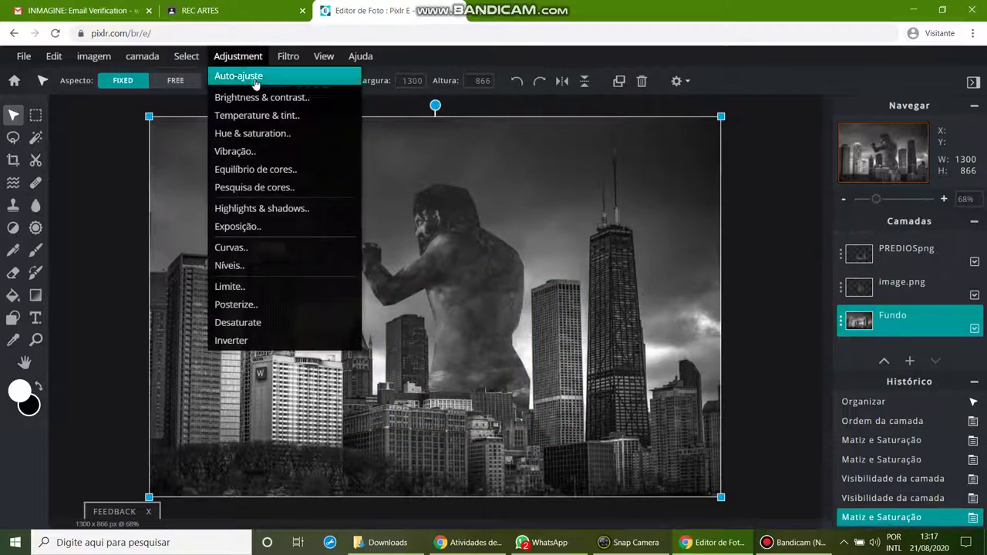
pyautogui.click(271, 113)
pyautogui.moveTo(665, 245); pyautogui.dragTo(721, 247)
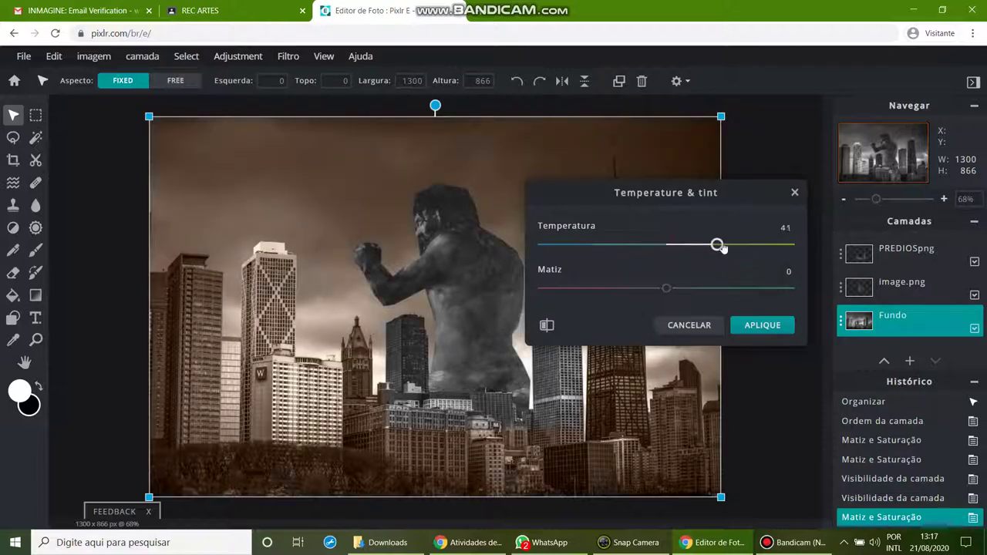
pyautogui.click(762, 325)
# - Apply Temperature & tint with temperature 41 to the giant's image.png layer
pyautogui.click(870, 286)
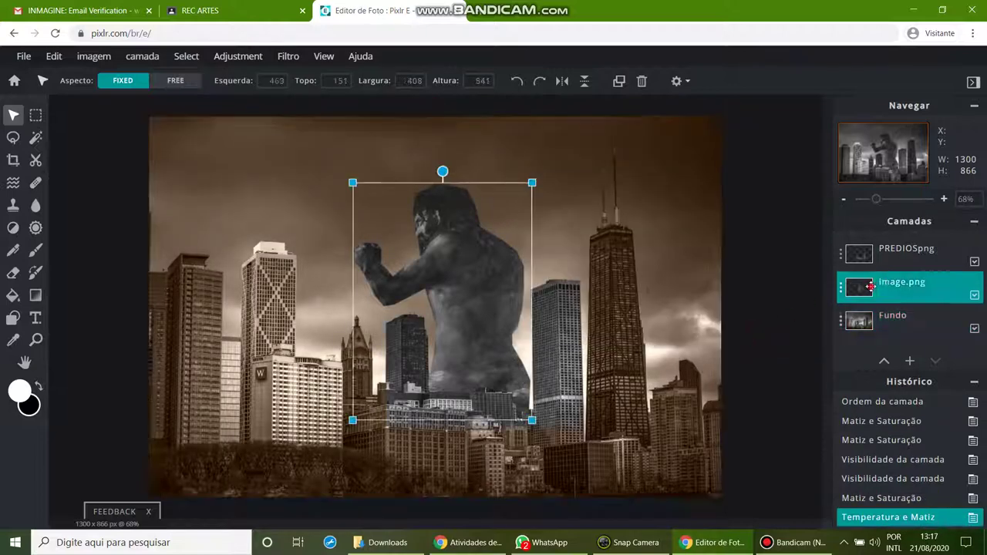
pyautogui.click(236, 56)
pyautogui.click(286, 120)
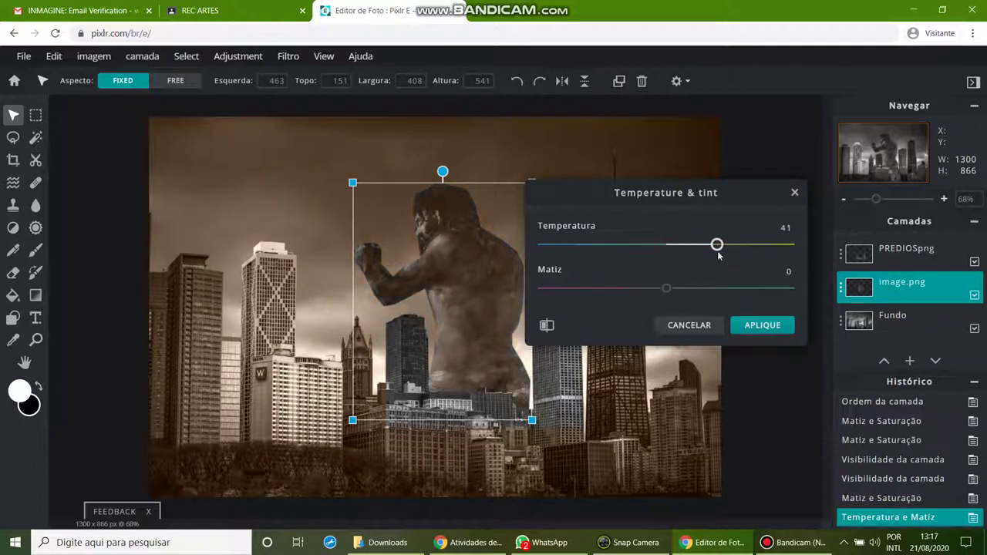
pyautogui.click(762, 325)
# - Apply Temperature & tint with temperature 41 to the PREDIOSpng buildings layer
pyautogui.click(903, 253)
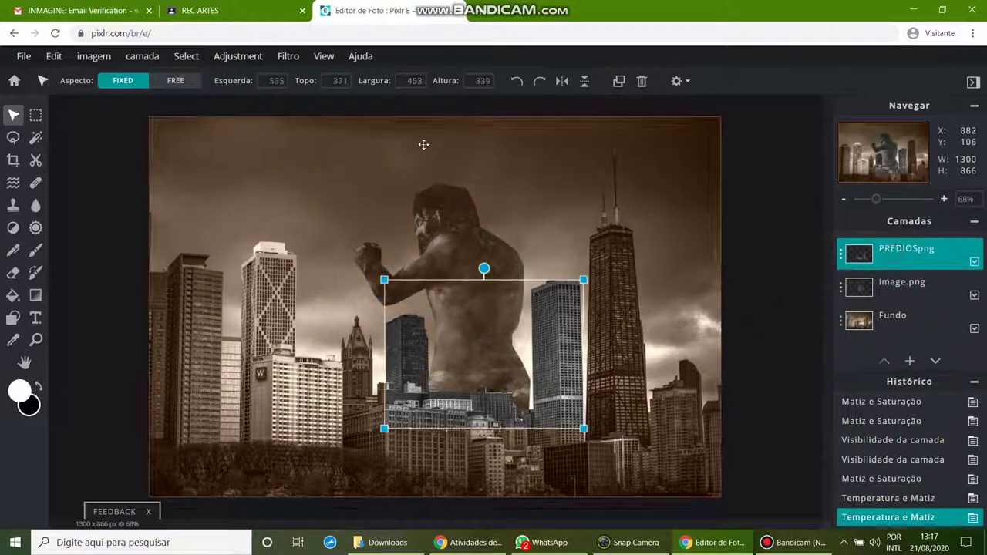
pyautogui.click(236, 56)
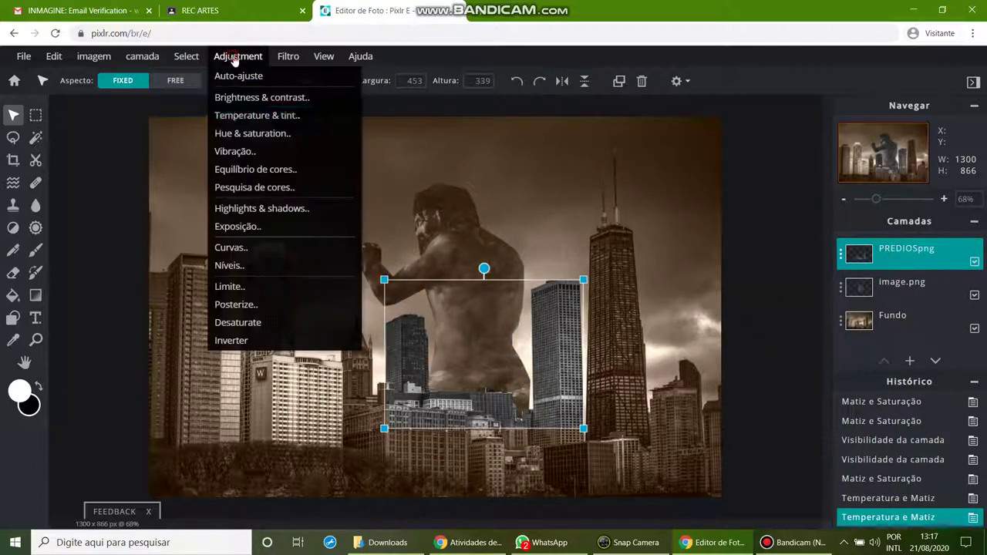
pyautogui.click(288, 119)
pyautogui.moveTo(668, 246); pyautogui.dragTo(724, 245)
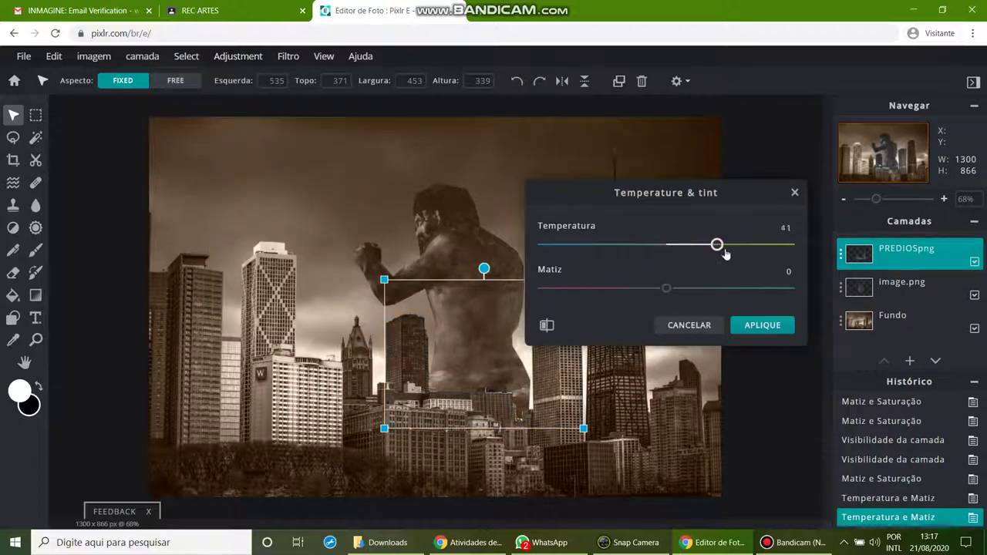
pyautogui.click(763, 325)
# - Apply Brightness & contrast to the Fundo layer with brightness 48 and contrast 39
pyautogui.click(637, 274)
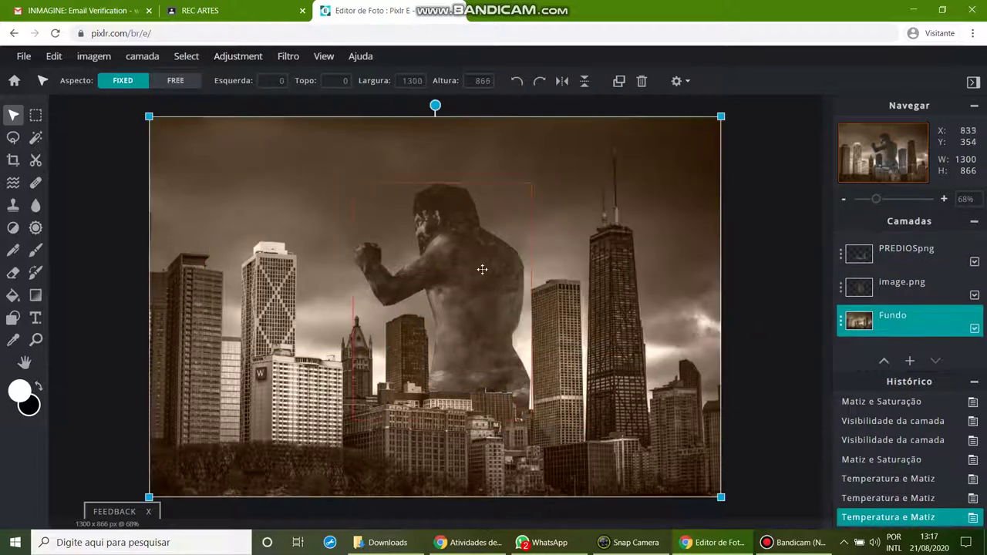
pyautogui.click(240, 60)
pyautogui.click(265, 99)
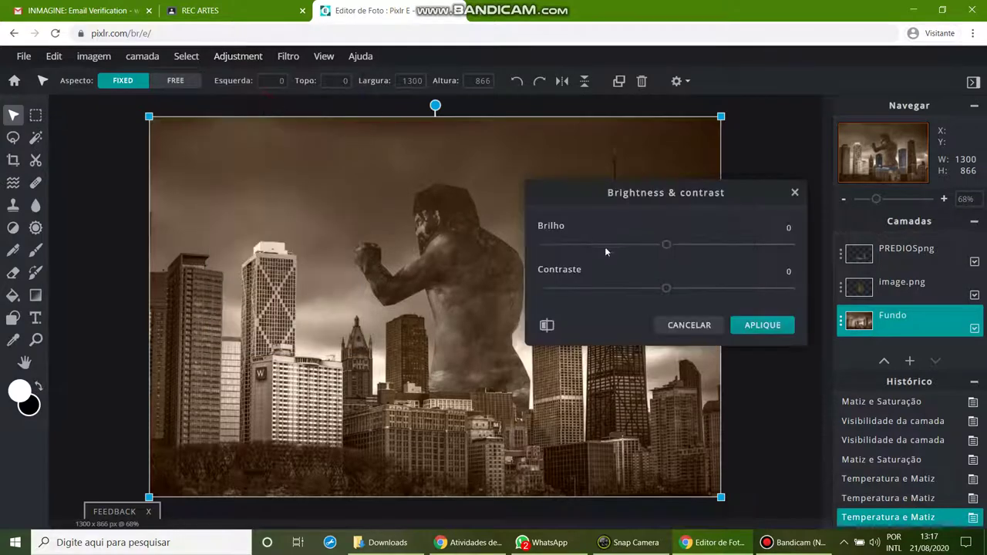
pyautogui.moveTo(667, 246); pyautogui.dragTo(725, 244)
pyautogui.moveTo(666, 291); pyautogui.dragTo(714, 290)
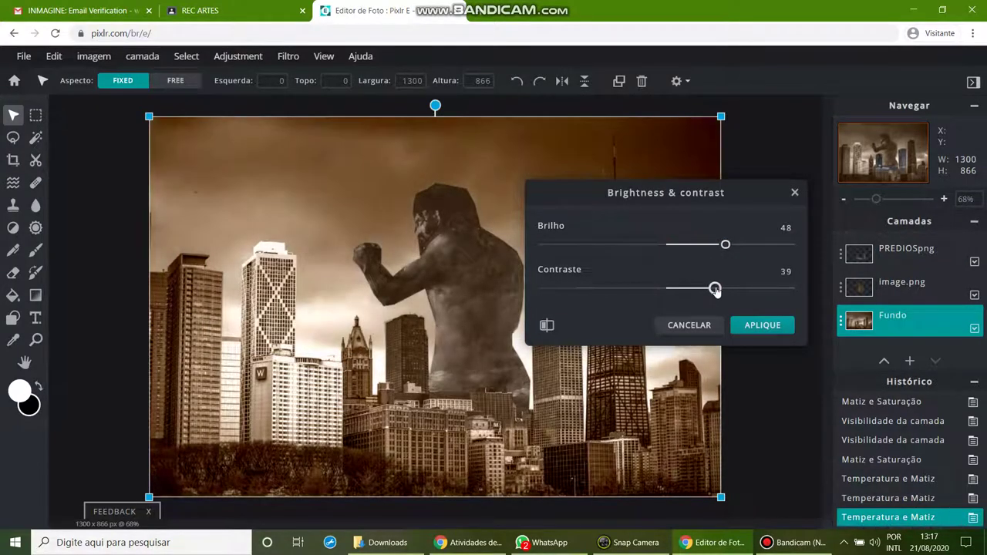
pyautogui.click(762, 324)
# - Apply Brightness & contrast to the giant's image.png layer with brightness 36 and a raised contrast
pyautogui.click(902, 285)
pyautogui.click(238, 55)
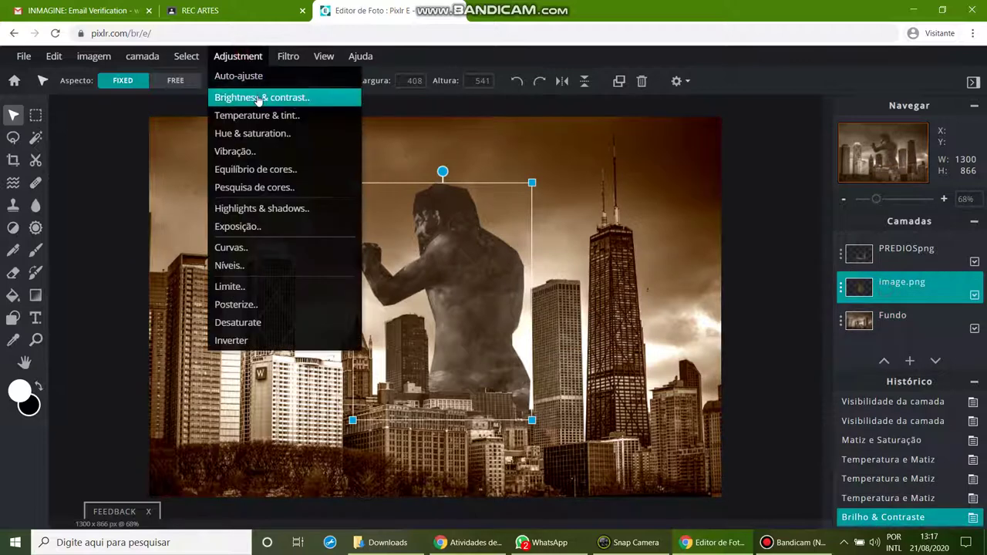
pyautogui.click(266, 99)
pyautogui.moveTo(667, 246); pyautogui.dragTo(711, 246)
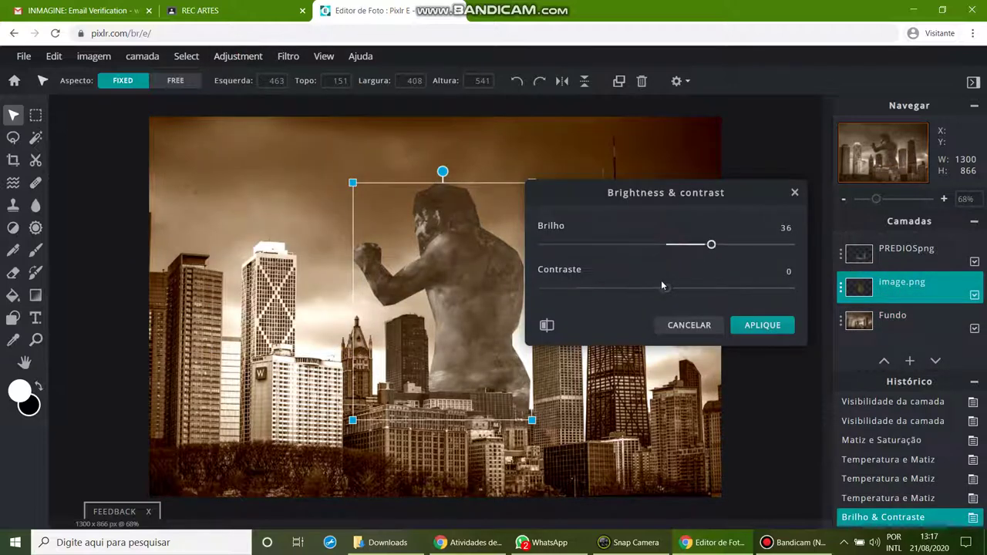
pyautogui.moveTo(662, 287); pyautogui.dragTo(730, 290)
pyautogui.click(754, 327)
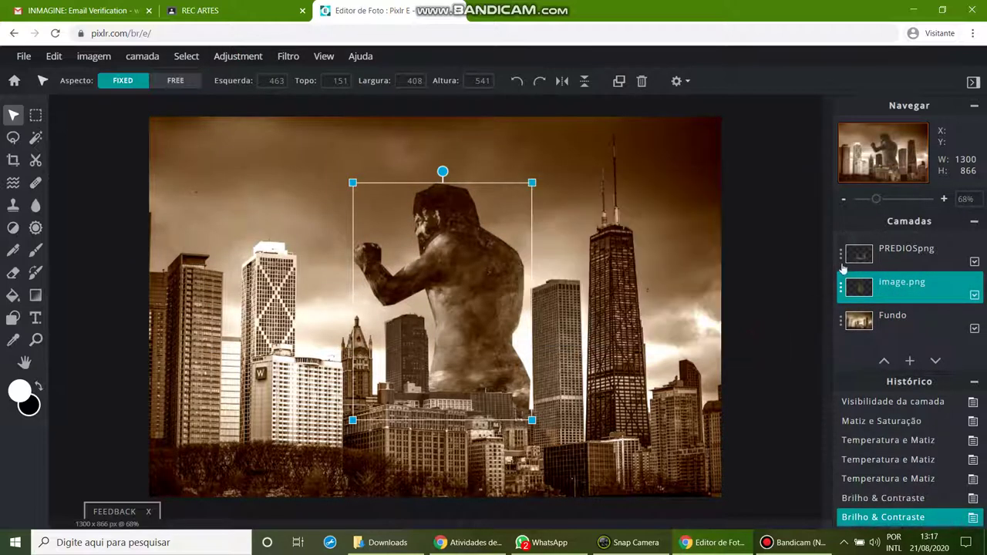
# - Apply Brightness & contrast to the PREDIOSpng buildings layer with brightness 48 and a raised contrast
pyautogui.click(906, 255)
pyautogui.click(237, 56)
pyautogui.click(254, 99)
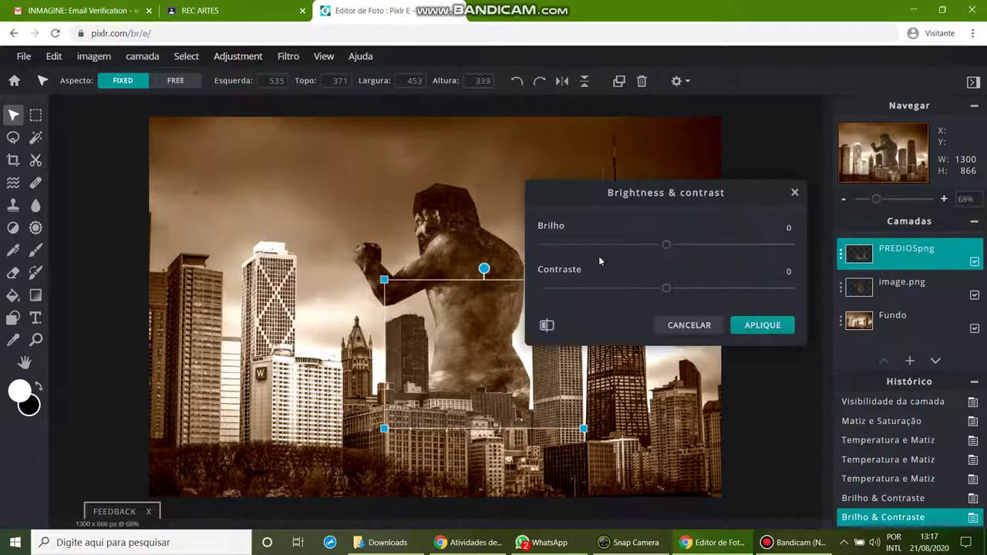
pyautogui.moveTo(675, 240); pyautogui.dragTo(726, 248)
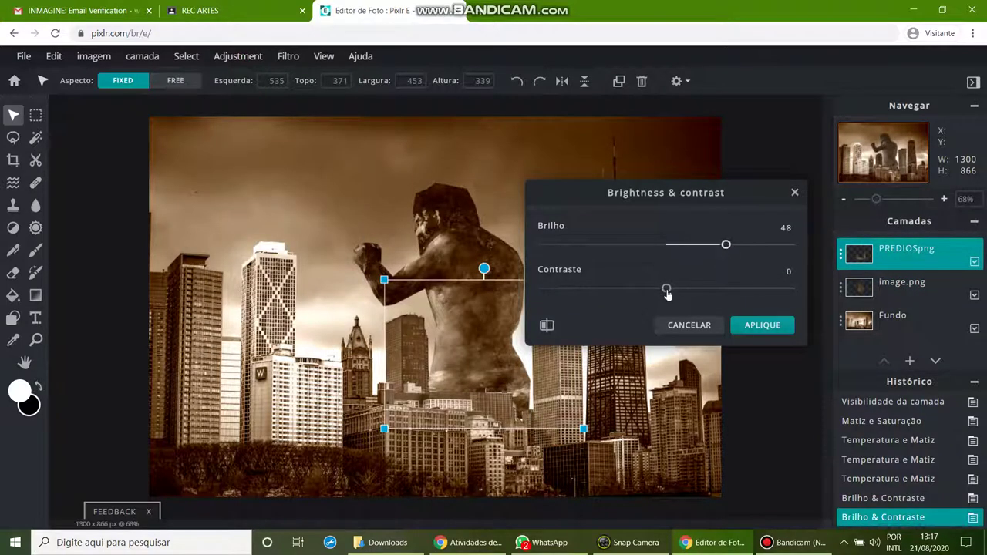
pyautogui.moveTo(667, 291); pyautogui.dragTo(704, 290)
pyautogui.click(736, 325)
pyautogui.click(717, 289)
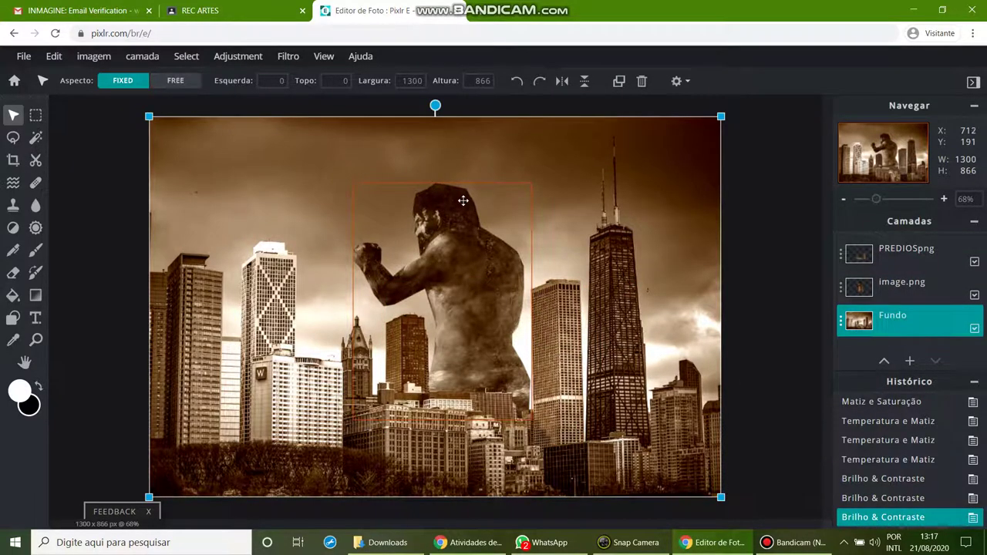
# - Inspect the giant up close, hiding and reshowing the image.png layer to compare it with the background
pyautogui.scroll(4, 463, 200)
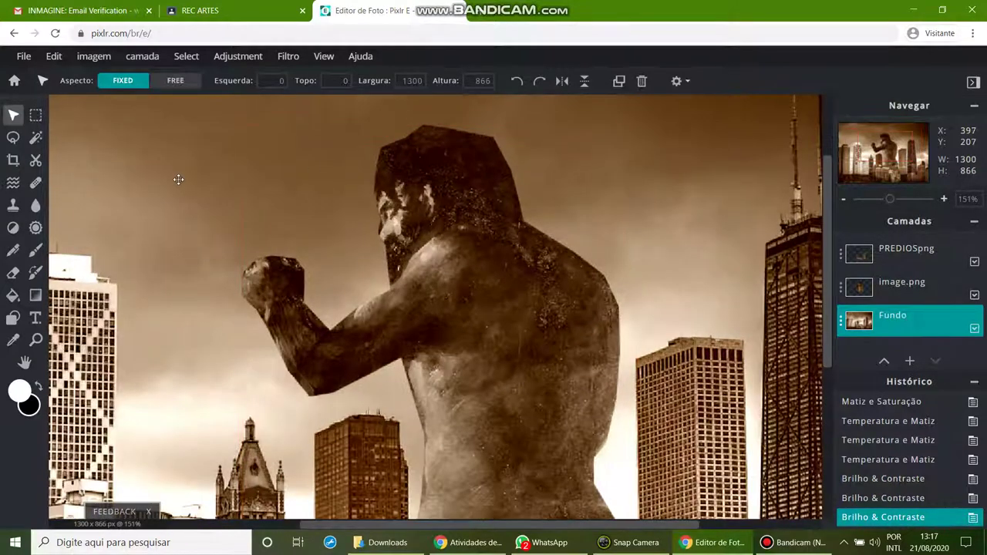
pyautogui.click(975, 296)
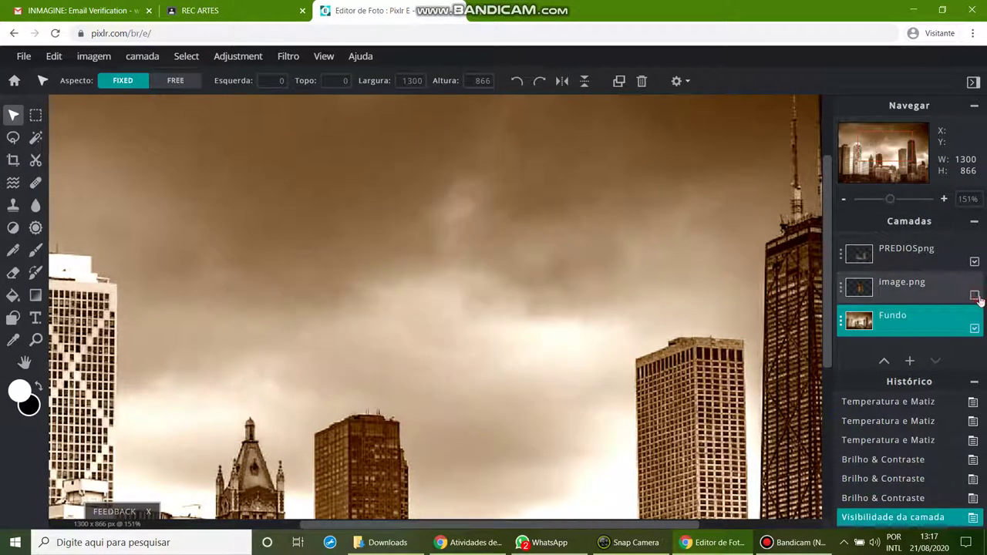
pyautogui.click(974, 295)
pyautogui.click(943, 288)
pyautogui.click(217, 175)
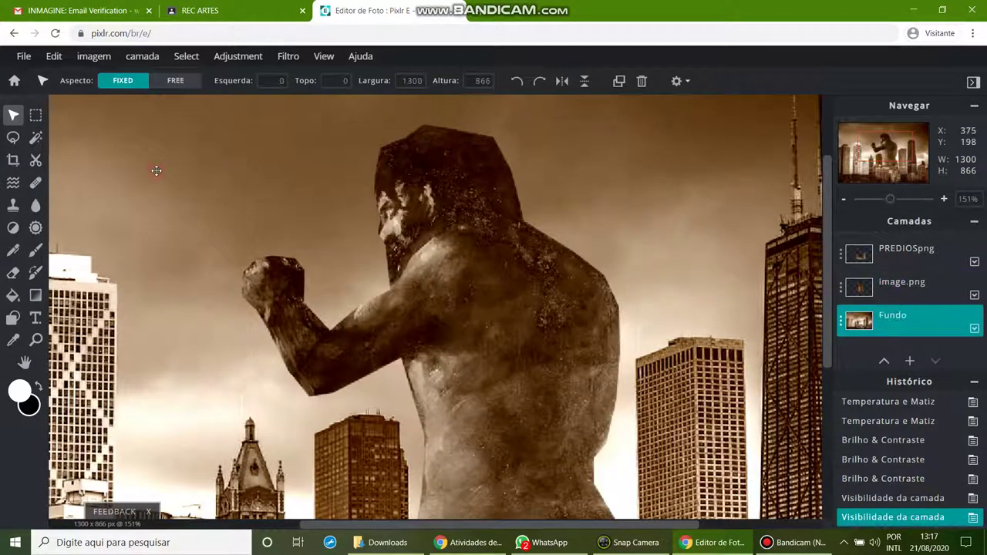
# - Soften the outline of the giant's head and back on the image.png layer with the Eraser at 25% opacity
pyautogui.click(14, 273)
pyautogui.click(225, 81)
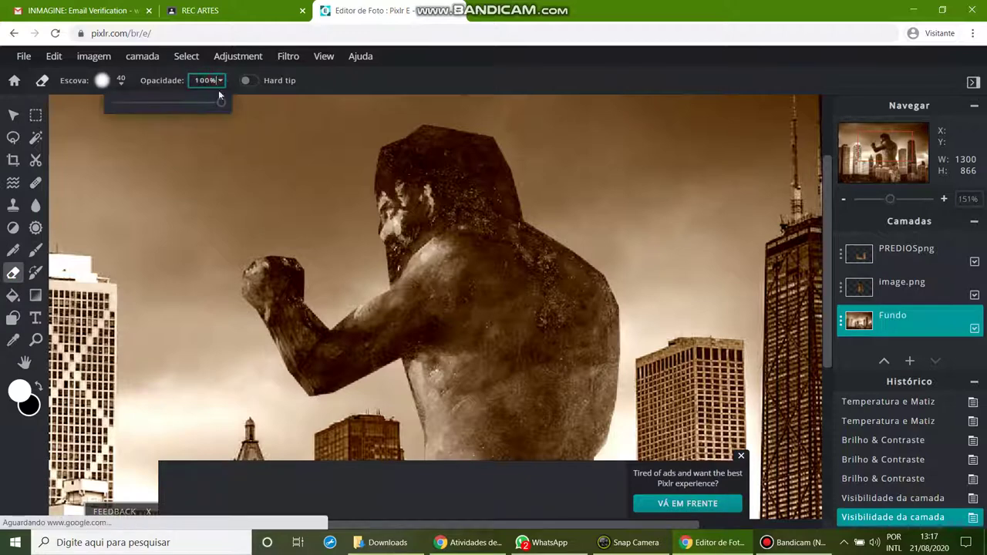
pyautogui.moveTo(222, 103); pyautogui.dragTo(141, 103)
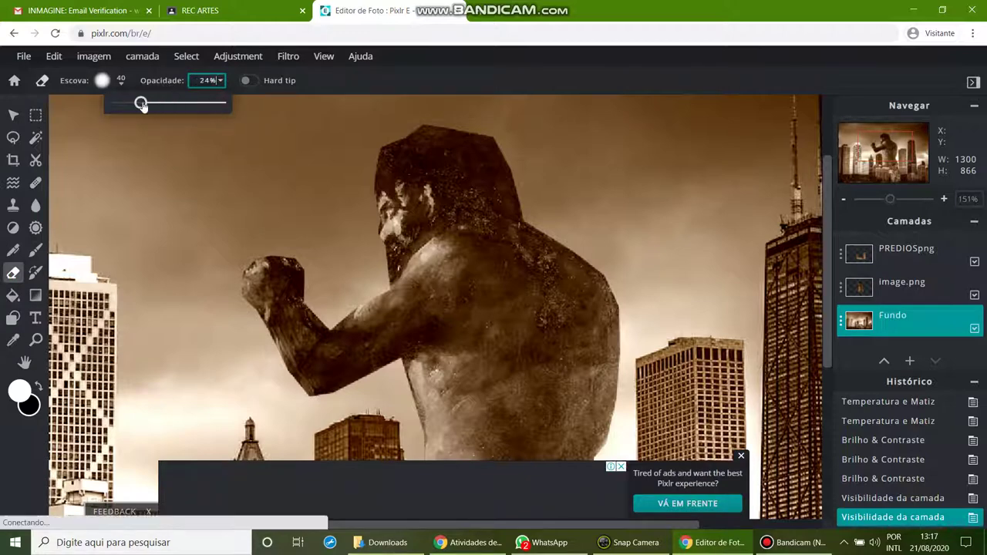
pyautogui.moveTo(374, 159); pyautogui.dragTo(398, 139)
pyautogui.click(863, 282)
pyautogui.moveTo(401, 135); pyautogui.dragTo(411, 131)
pyautogui.moveTo(413, 130)
pyautogui.mouseDown()
pyautogui.moveTo(451, 123)
pyautogui.moveTo(383, 129)
pyautogui.moveTo(429, 114)
pyautogui.moveTo(348, 158)
pyautogui.mouseUp()
pyautogui.moveTo(390, 127)
pyautogui.mouseDown()
pyautogui.moveTo(509, 125)
pyautogui.moveTo(462, 127)
pyautogui.moveTo(499, 134)
pyautogui.moveTo(422, 101)
pyautogui.moveTo(496, 122)
pyautogui.moveTo(527, 142)
pyautogui.moveTo(465, 124)
pyautogui.moveTo(492, 131)
pyautogui.moveTo(530, 165)
pyautogui.moveTo(483, 128)
pyautogui.moveTo(423, 123)
pyautogui.moveTo(369, 139)
pyautogui.moveTo(384, 131)
pyautogui.moveTo(369, 156)
pyautogui.moveTo(370, 191)
pyautogui.moveTo(377, 146)
pyautogui.mouseUp()
pyautogui.moveTo(611, 276)
pyautogui.mouseDown()
pyautogui.moveTo(550, 218)
pyautogui.moveTo(545, 238)
pyautogui.mouseUp()
pyautogui.moveTo(505, 141)
pyautogui.mouseDown()
pyautogui.moveTo(527, 185)
pyautogui.moveTo(506, 143)
pyautogui.moveTo(432, 125)
pyautogui.mouseUp()
pyautogui.scroll(-5, 560, 205)
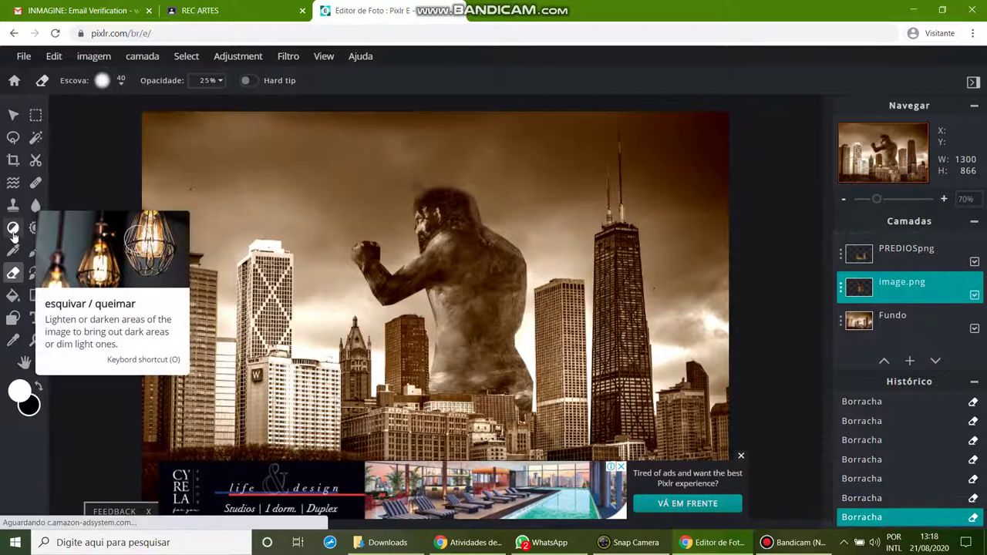
# - Lighten the giant's shoulder and upper arm with the dodge tool in Iluminar mode, midtones range, strength 30
pyautogui.click(13, 230)
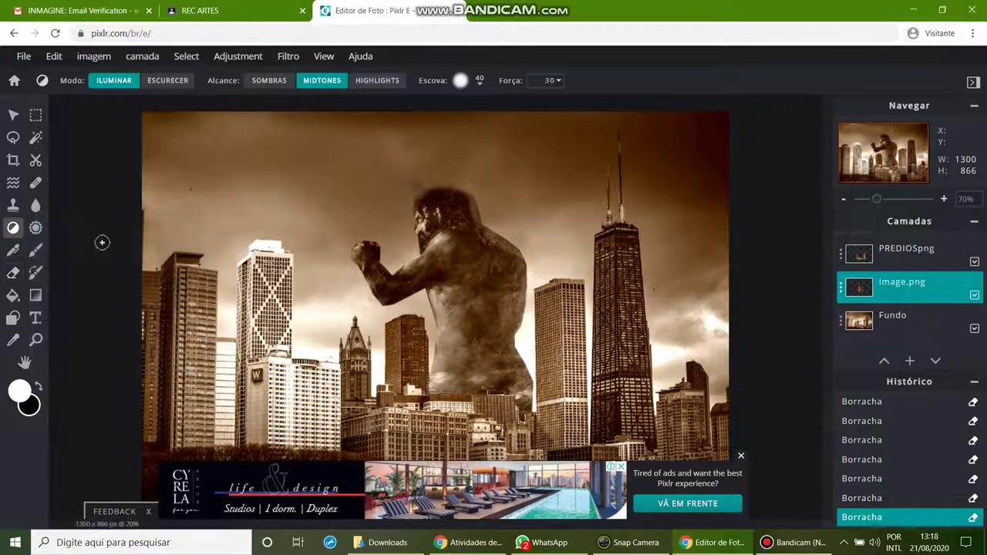
pyautogui.click(455, 259)
pyautogui.click(451, 250)
pyautogui.click(449, 245)
pyautogui.click(459, 243)
pyautogui.click(450, 240)
pyautogui.click(440, 247)
pyautogui.click(422, 261)
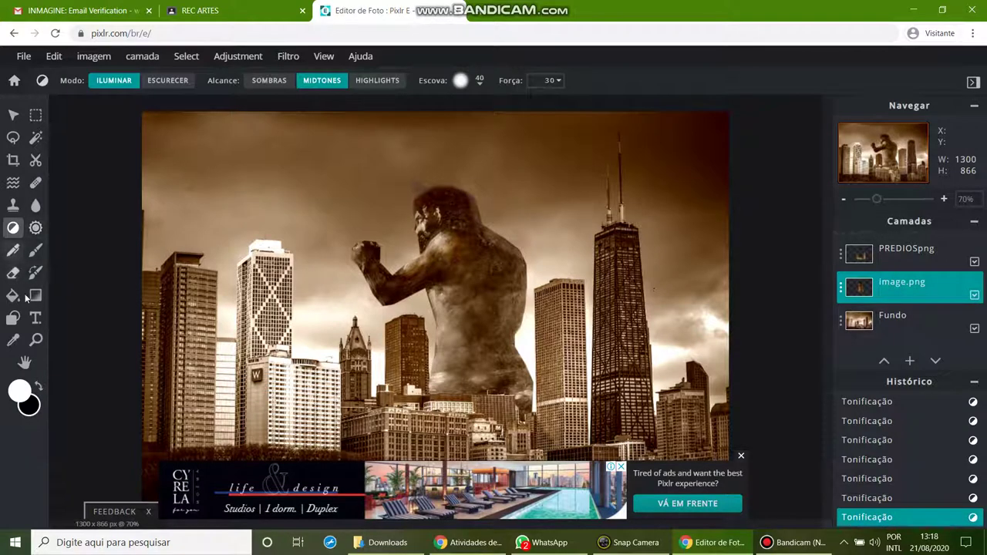
# - Set the paint brush's foreground colour to near-black #090909
pyautogui.click(35, 253)
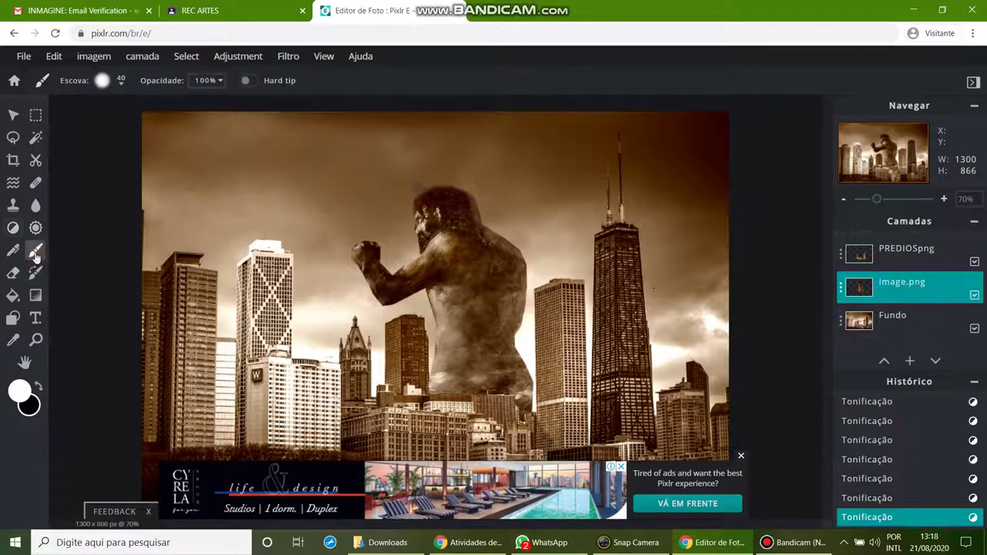
pyautogui.click(21, 392)
pyautogui.moveTo(567, 309); pyautogui.dragTo(522, 307)
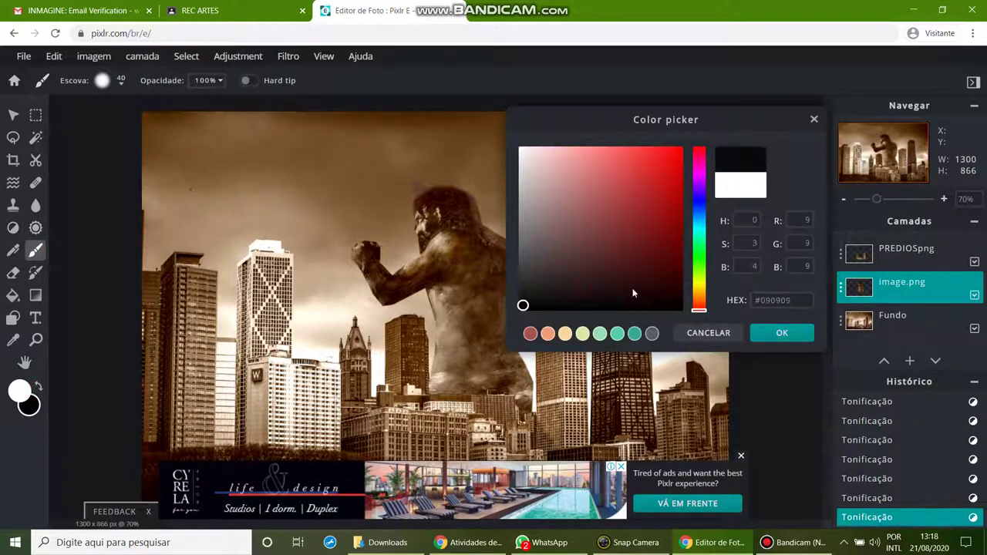
pyautogui.click(781, 333)
# - Try dark brush strokes at 100% opacity over the giant's head and back, and undo them
pyautogui.moveTo(410, 187); pyautogui.dragTo(427, 225)
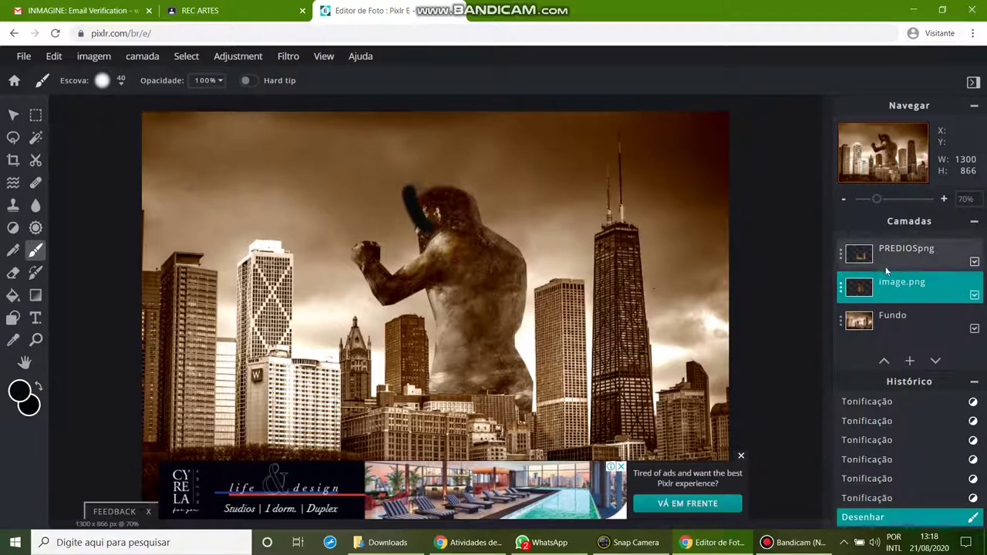
pyautogui.hotkey('ctrl', 'z')
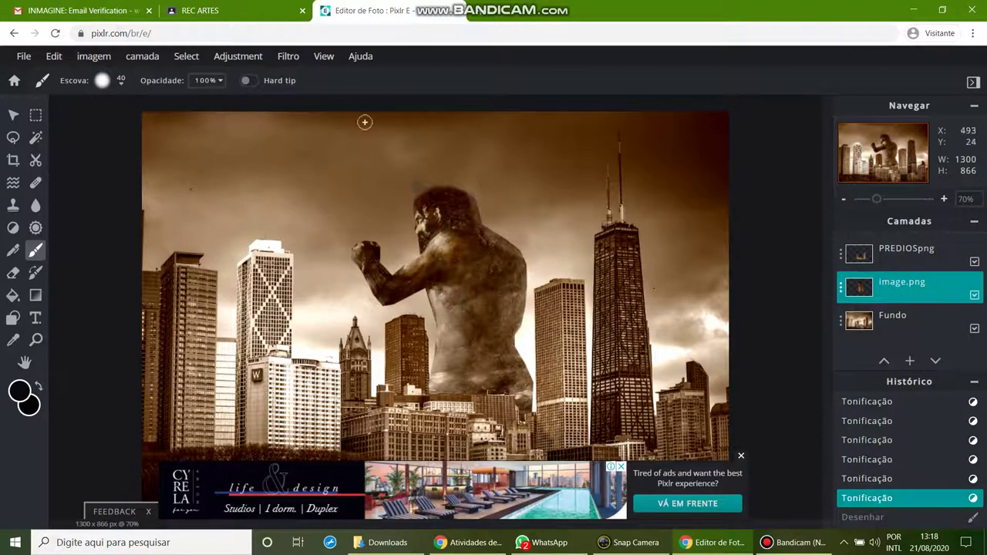
pyautogui.moveTo(444, 207)
pyautogui.mouseDown()
pyautogui.moveTo(450, 236)
pyautogui.moveTo(509, 265)
pyautogui.moveTo(483, 280)
pyautogui.moveTo(493, 285)
pyautogui.mouseUp()
pyautogui.hotkey('ctrl', 'z')
pyautogui.hotkey('ctrl', 'z')
pyautogui.hotkey('ctrl', 'z')
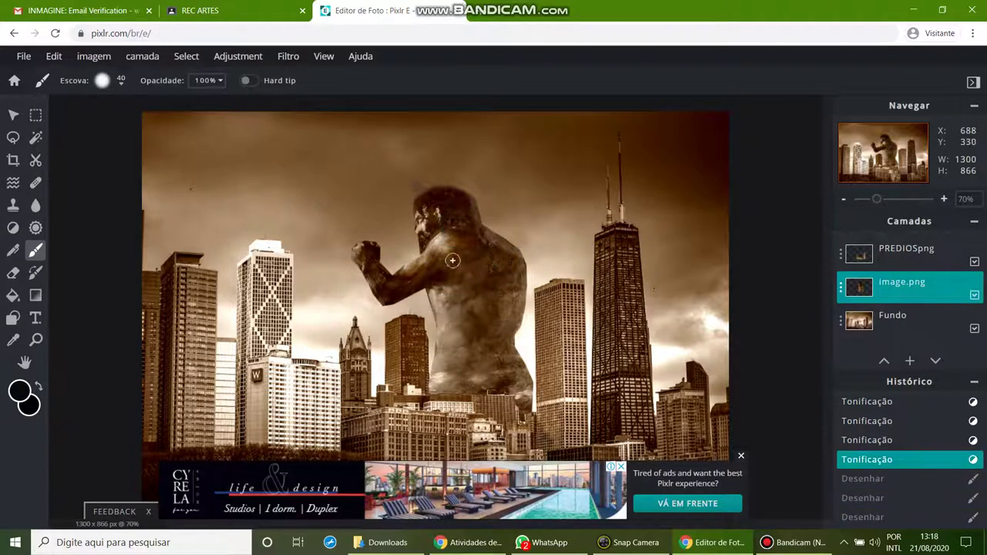
# - Shade the giant's upper back with dark brush strokes at 25% opacity, and dismiss the advertisement
pyautogui.click(207, 80)
pyautogui.moveTo(222, 100); pyautogui.dragTo(164, 112)
pyautogui.moveTo(492, 243)
pyautogui.mouseDown()
pyautogui.moveTo(485, 254)
pyautogui.moveTo(514, 275)
pyautogui.moveTo(500, 265)
pyautogui.mouseUp()
pyautogui.moveTo(499, 264); pyautogui.dragTo(501, 266)
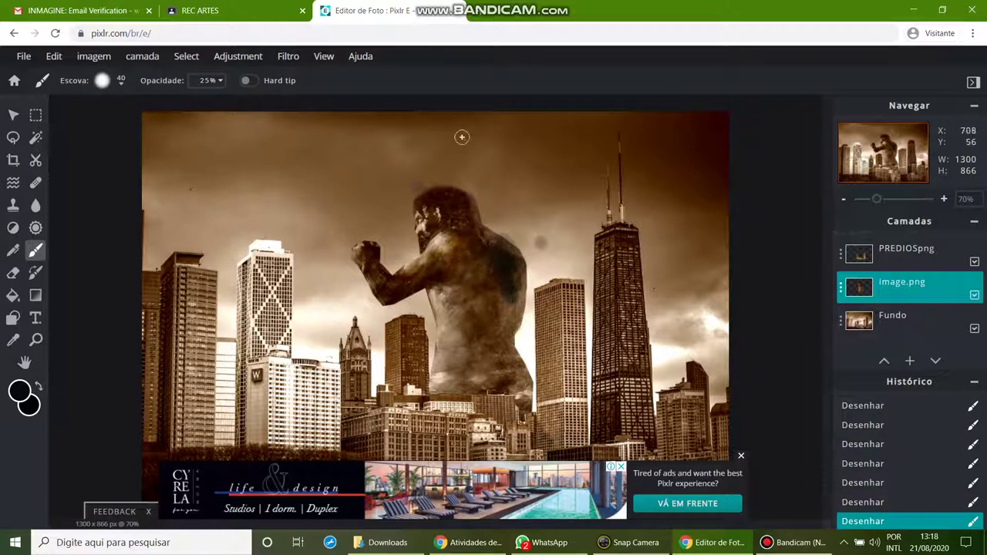
pyautogui.scroll(-1, 429, 223)
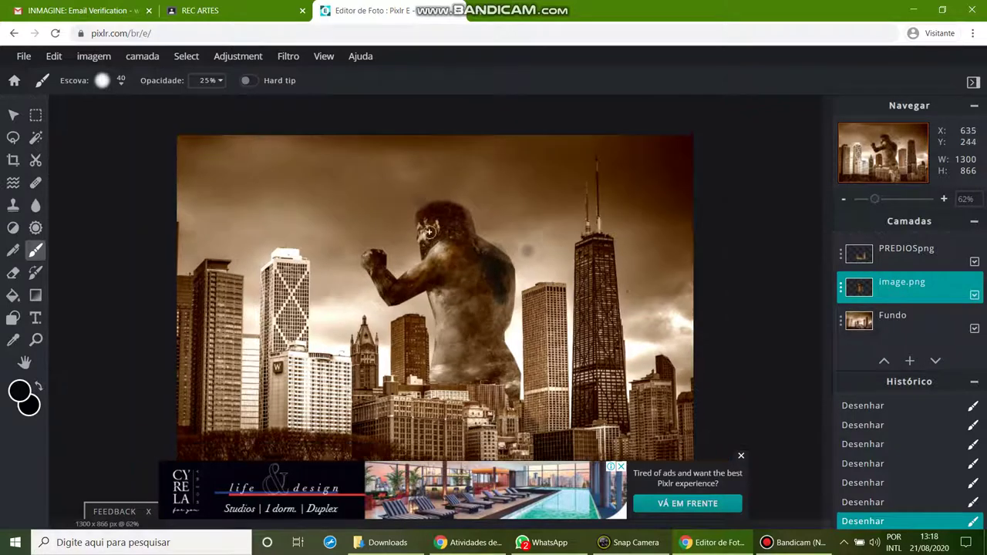
pyautogui.click(742, 456)
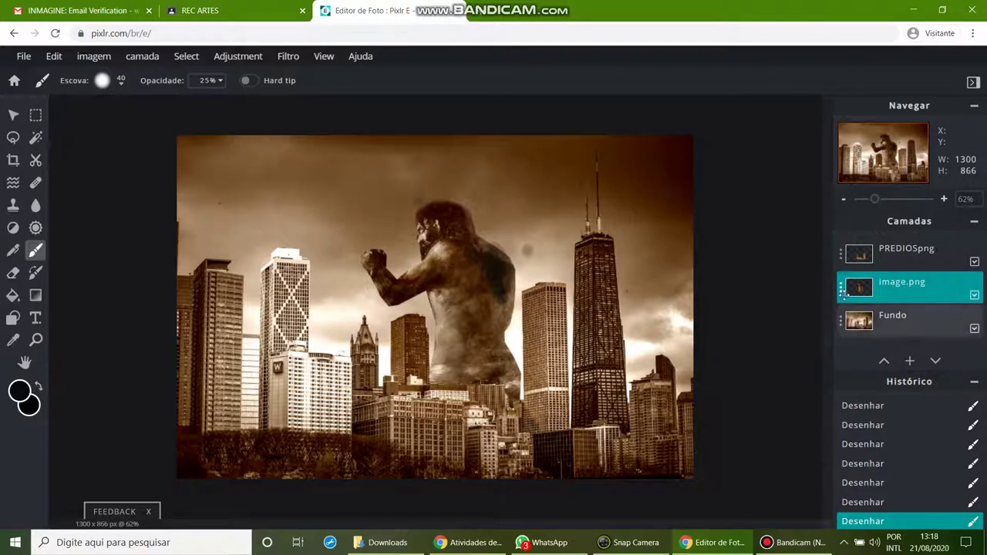
# - Try the Multiplicar, Tela, Sobreposição, Escurecer, Iluminar and Aquecer blend modes on the giant's image.png layer
pyautogui.click(893, 285)
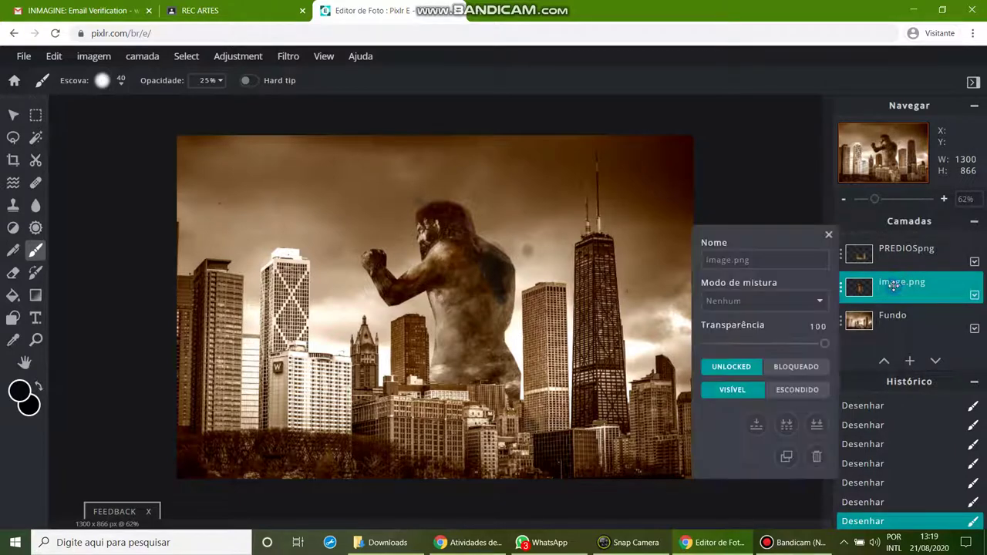
pyautogui.click(753, 301)
pyautogui.click(742, 327)
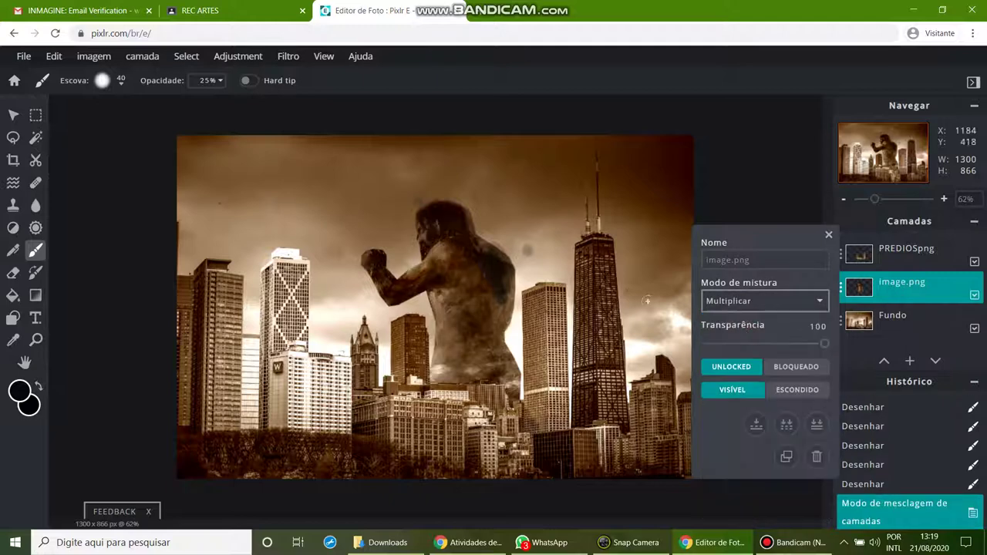
pyautogui.click(734, 301)
pyautogui.click(742, 337)
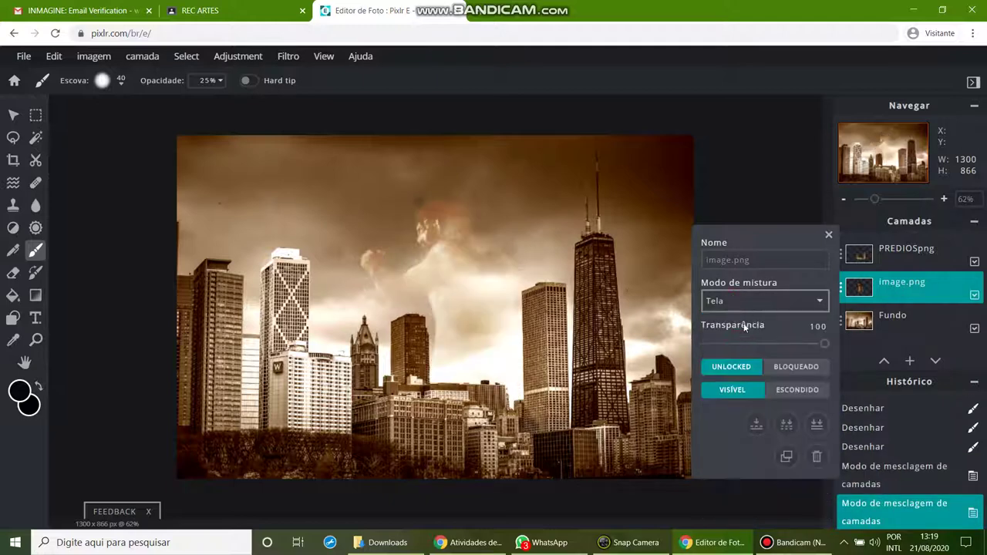
pyautogui.click(733, 301)
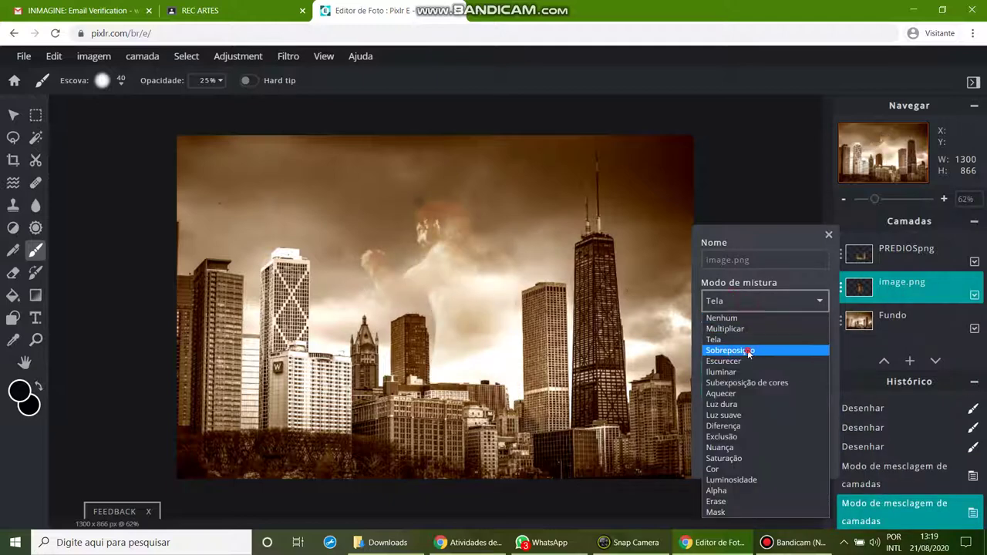
pyautogui.click(747, 348)
pyautogui.click(721, 301)
pyautogui.click(742, 361)
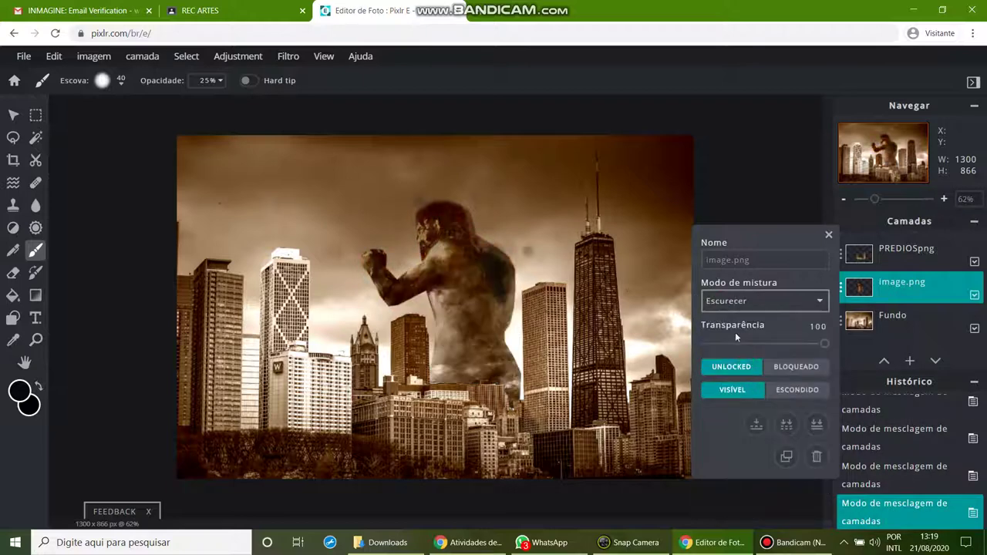
pyautogui.click(738, 301)
pyautogui.click(756, 372)
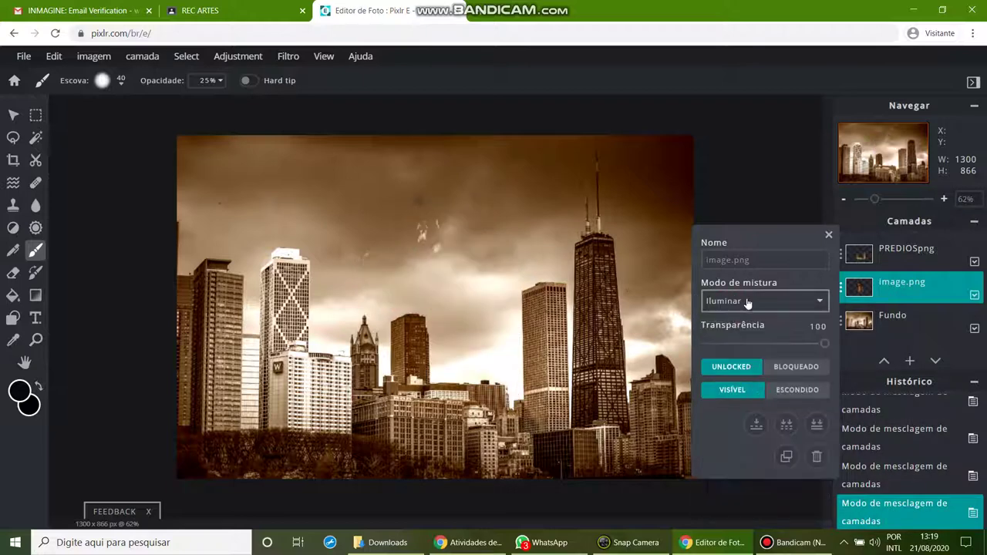
pyautogui.click(749, 300)
pyautogui.click(758, 394)
# - Set the image.png layer's blend mode to Luz dura and close the layer settings
pyautogui.click(746, 302)
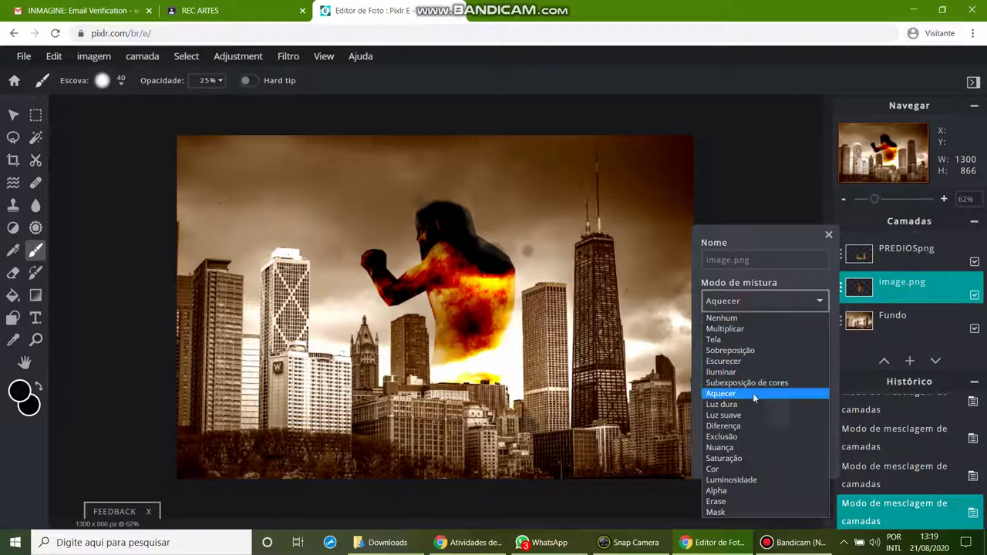
pyautogui.click(756, 404)
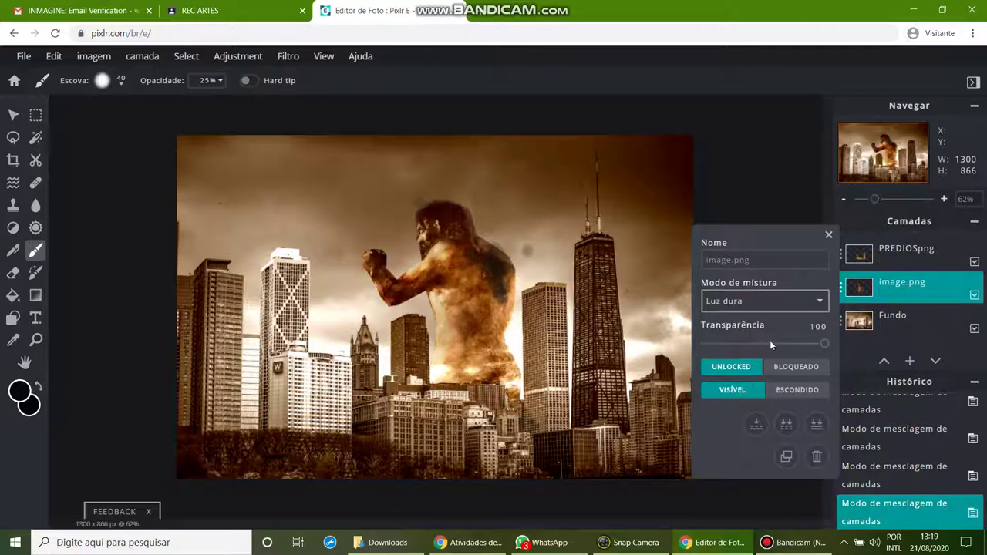
pyautogui.click(828, 235)
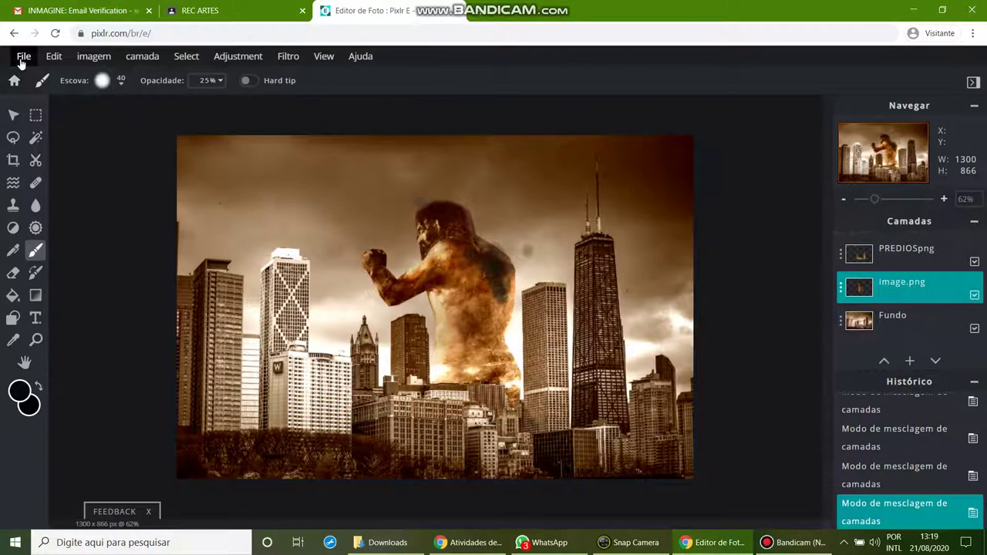
# - Save the montage as a PNG named Wevideo 10 - Cidade at 1300 x 866 and download it
pyautogui.click(23, 57)
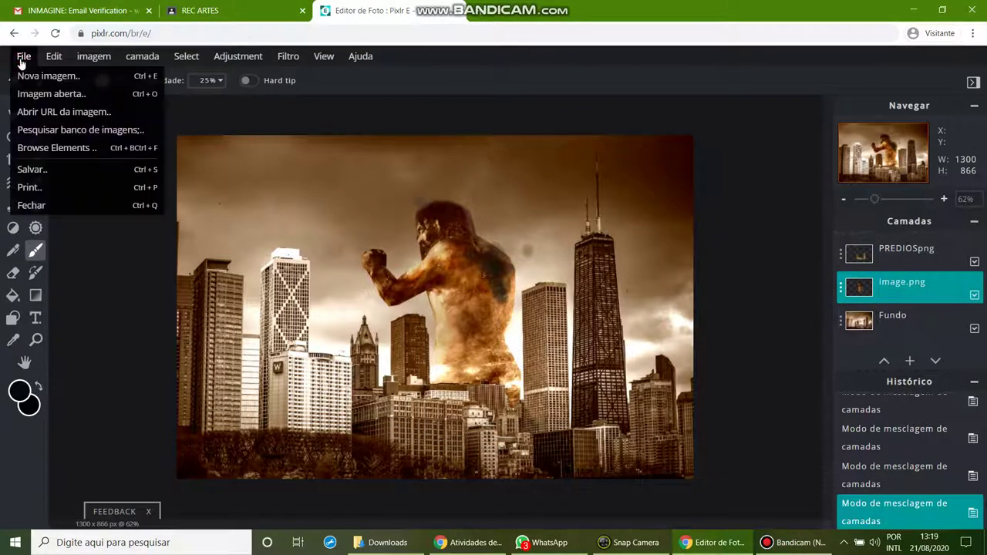
pyautogui.click(44, 169)
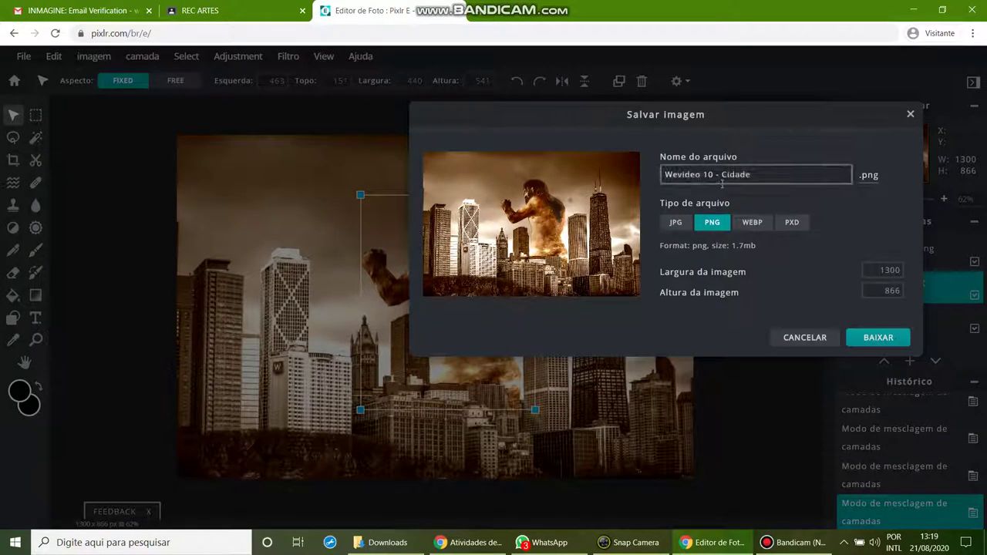
pyautogui.click(678, 222)
pyautogui.click(712, 222)
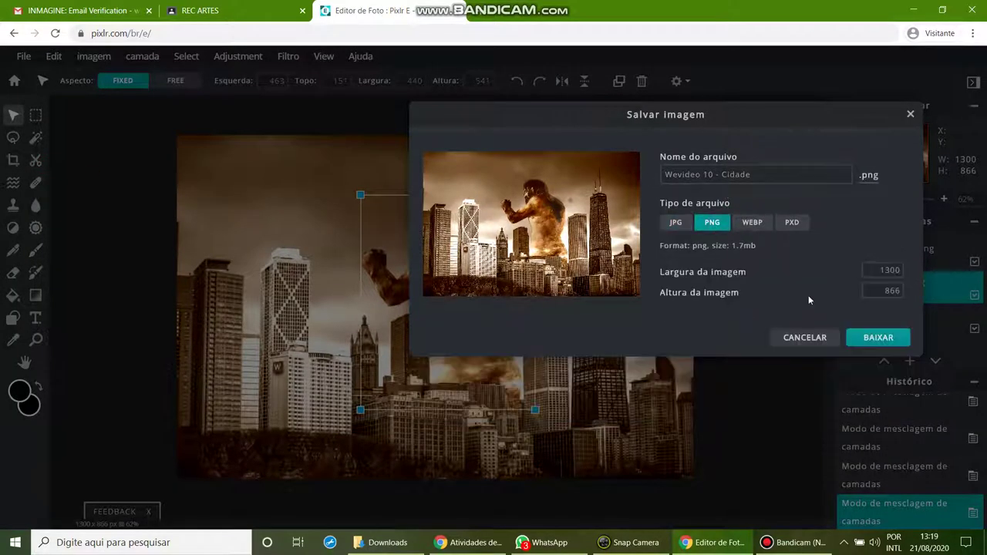
pyautogui.click(871, 342)
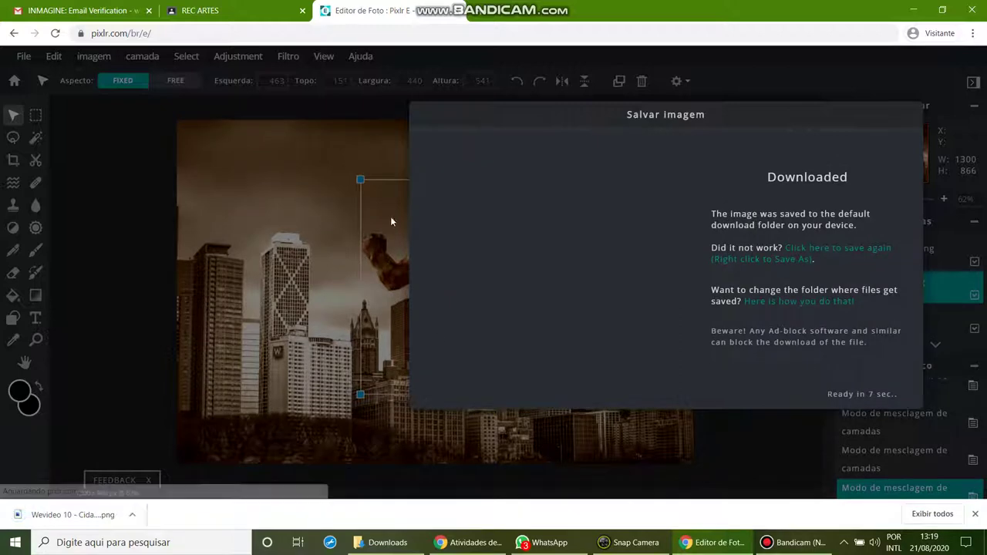
# - Switch to Google Classroom, upload Wevideo 10 - Cidade.png from Downloads to the REC ARTES assignment, and turn in the work with its three attachments
pyautogui.click(219, 10)
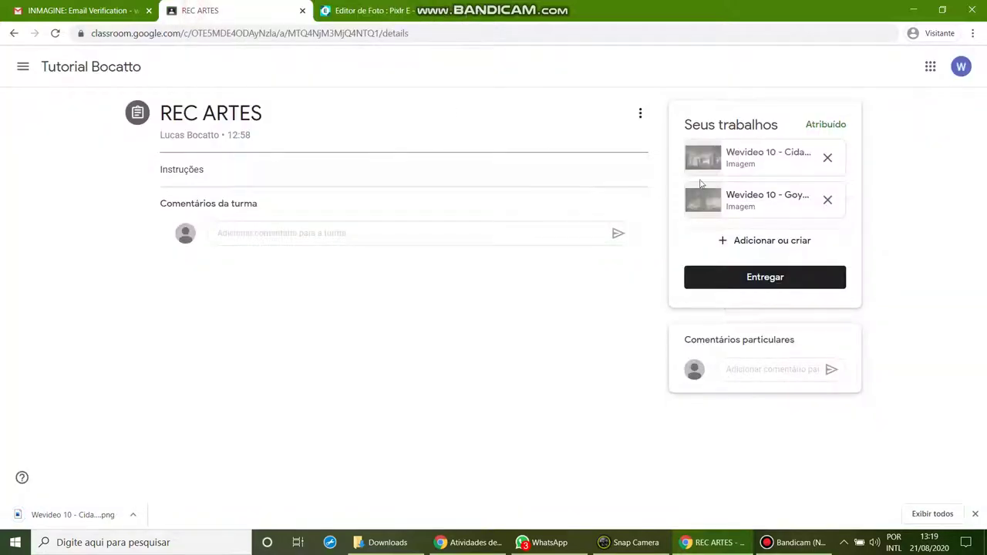
pyautogui.click(760, 240)
pyautogui.click(733, 309)
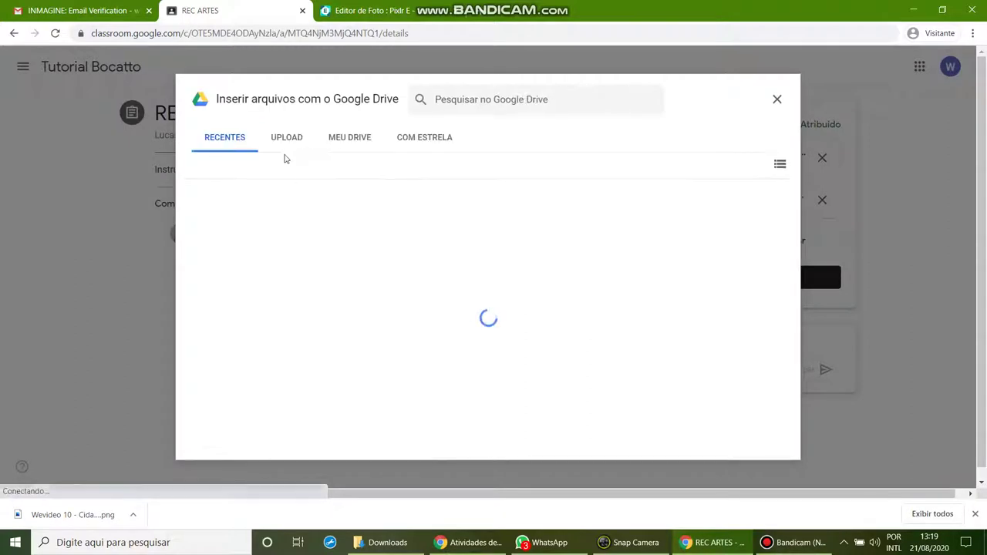
pyautogui.click(283, 146)
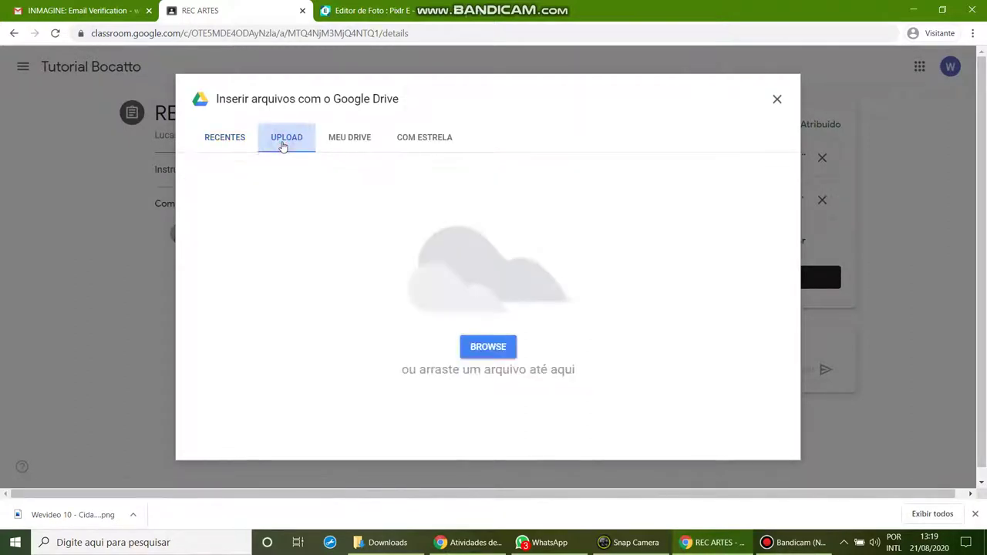
pyautogui.click(488, 345)
pyautogui.click(239, 159)
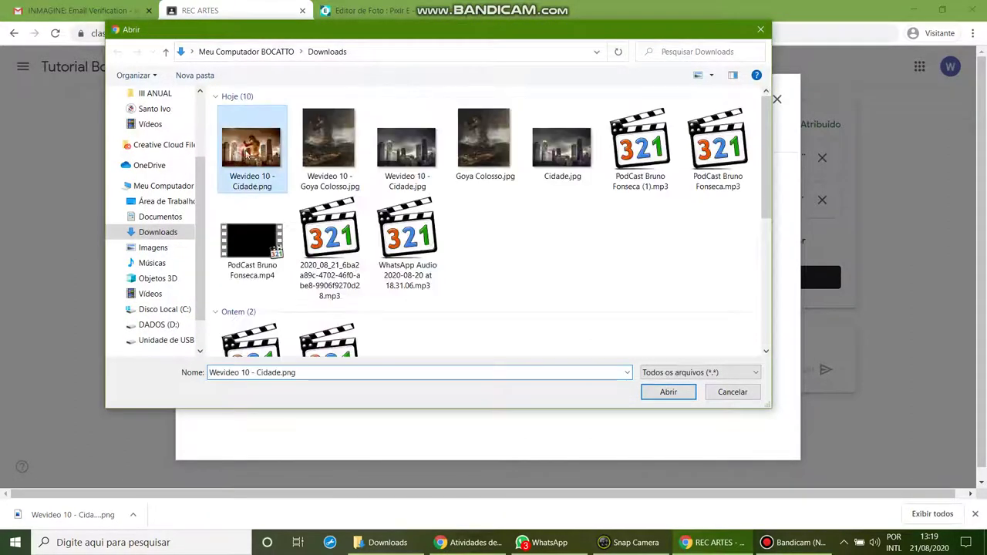
pyautogui.click(668, 392)
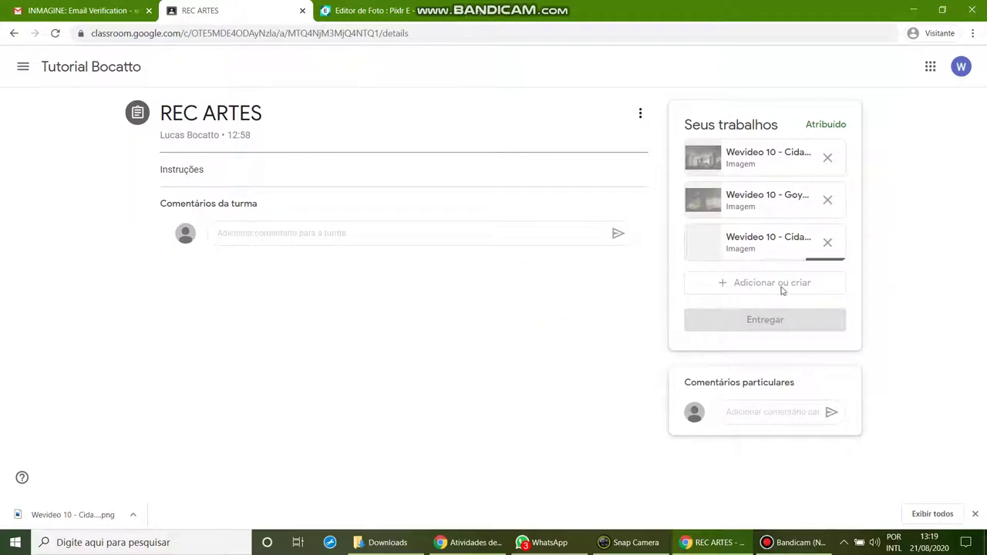
pyautogui.click(769, 324)
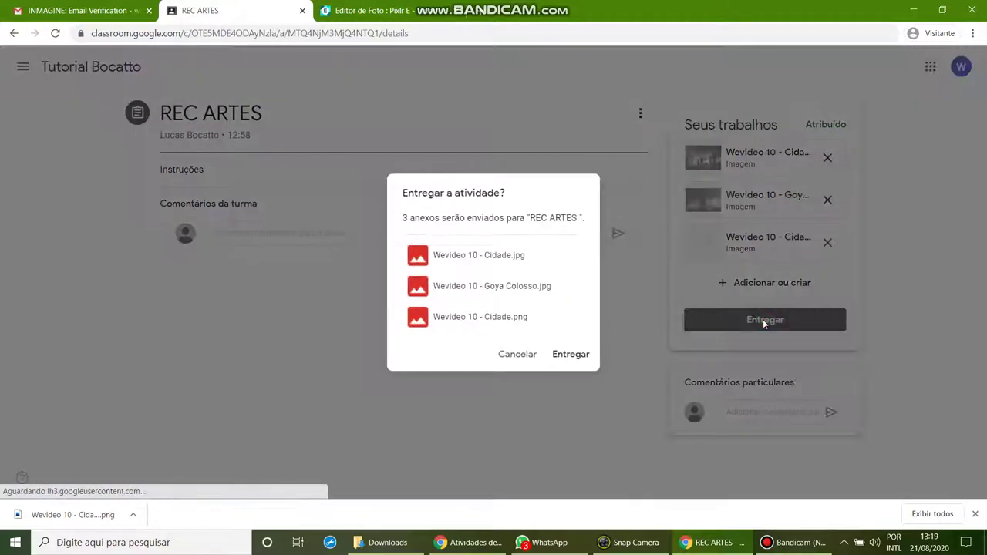
pyautogui.click(574, 355)
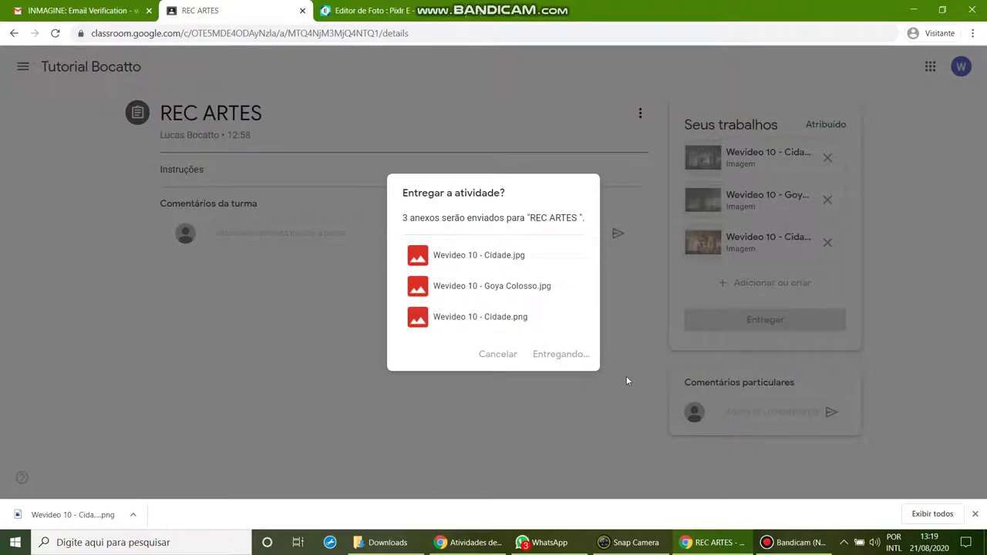